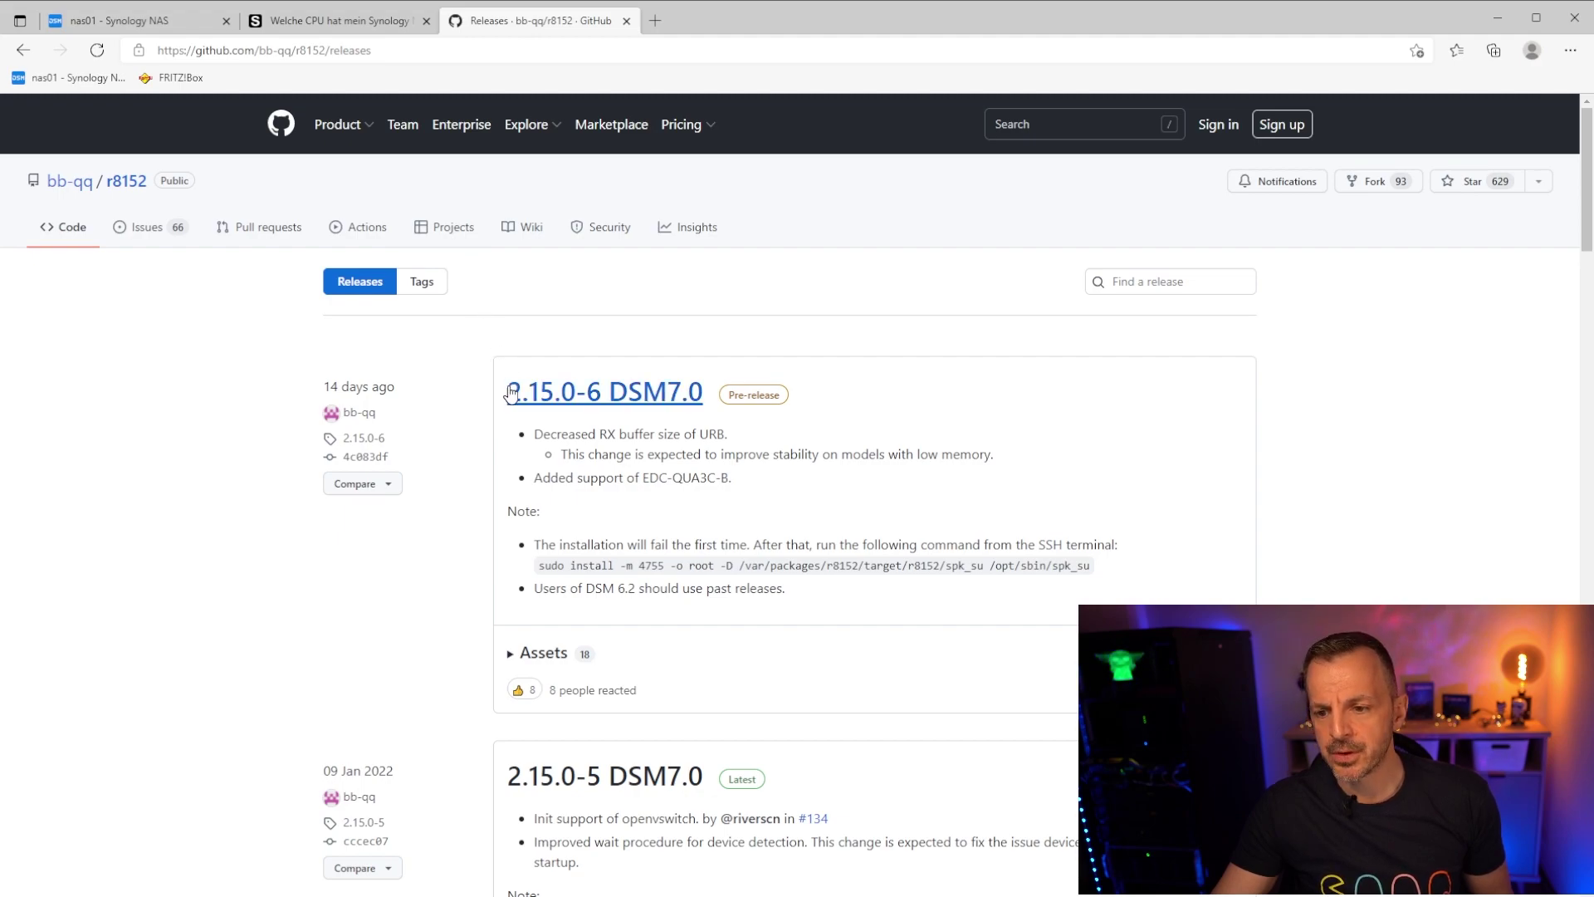
- Review the r8152 driver releases and select the sudo install command in the 2.15.0-5 DSM7.0 release notes
scroll(541, 436, "down", 4)
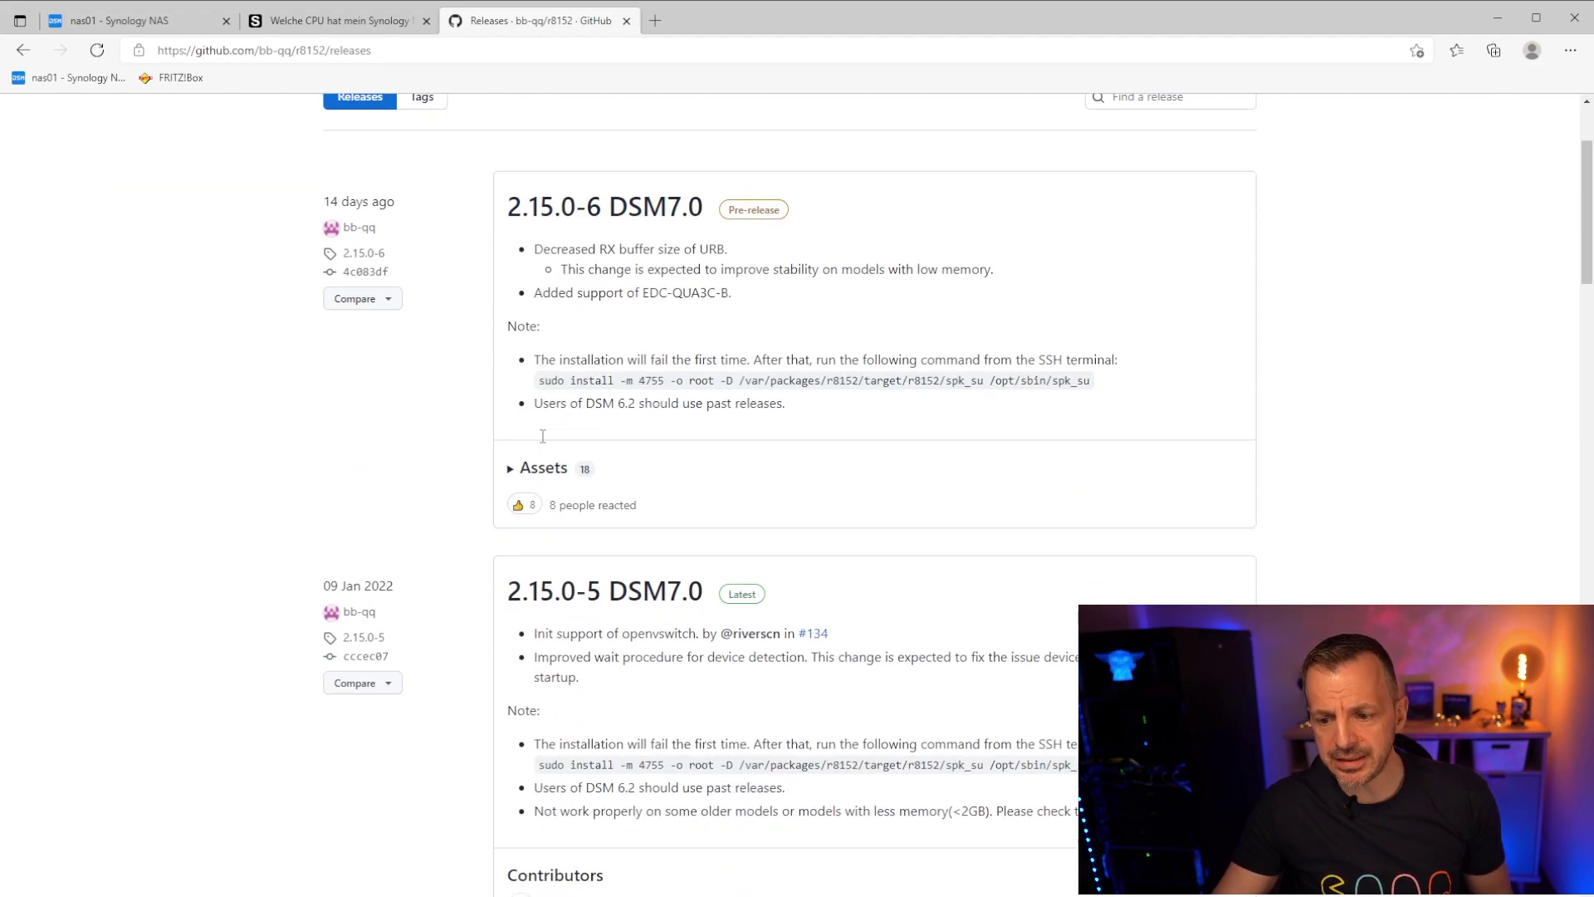
scroll(731, 427, "up", 2)
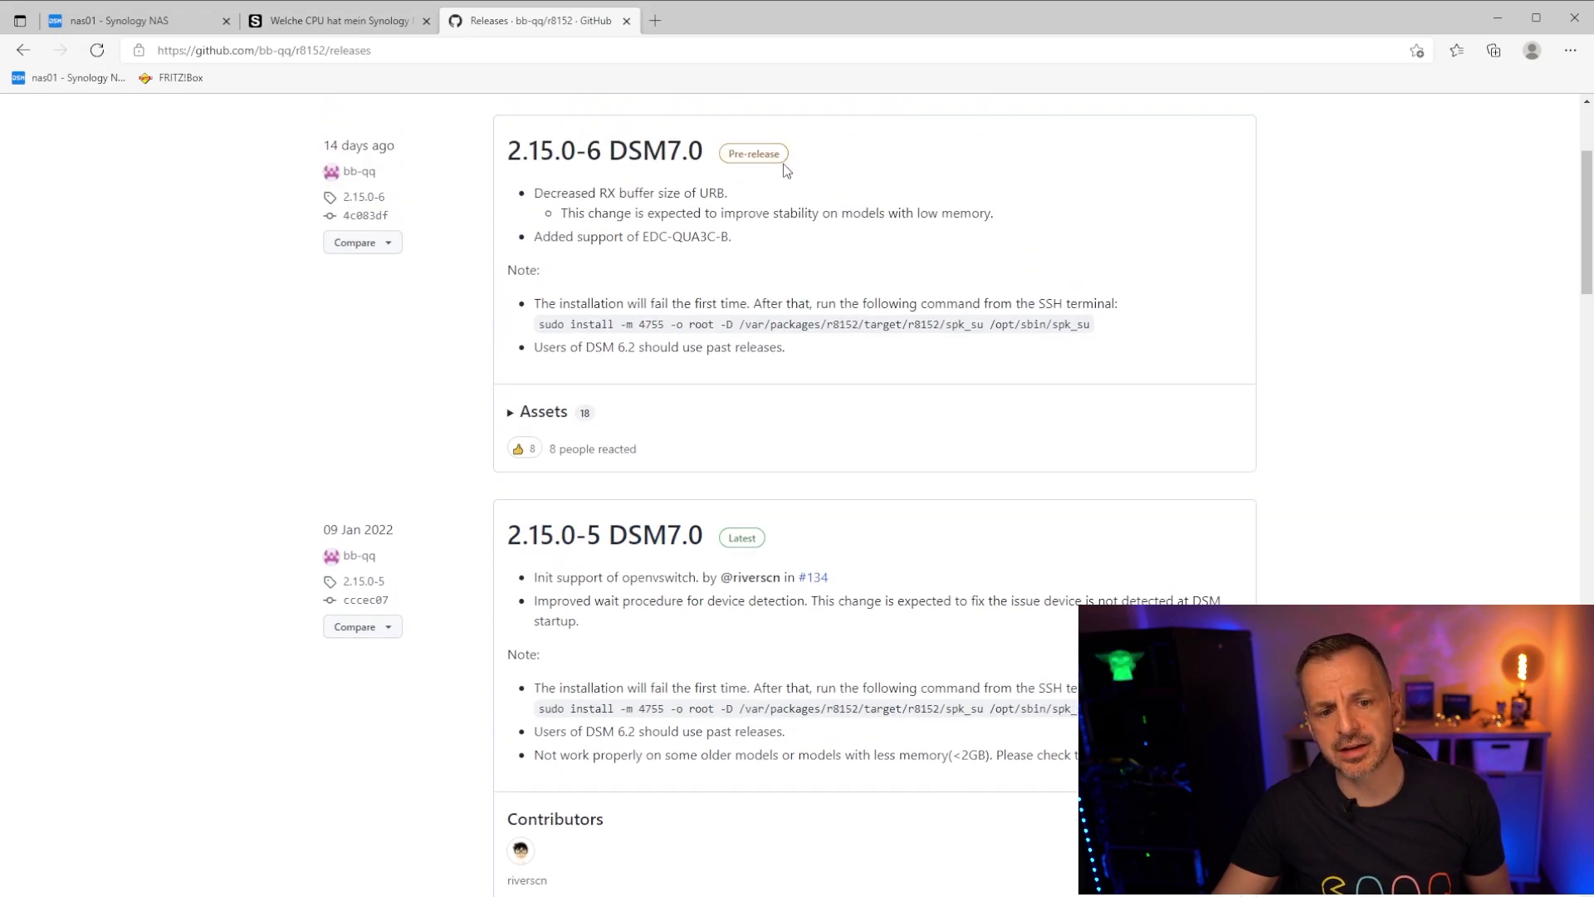
scroll(751, 423, "down", 3)
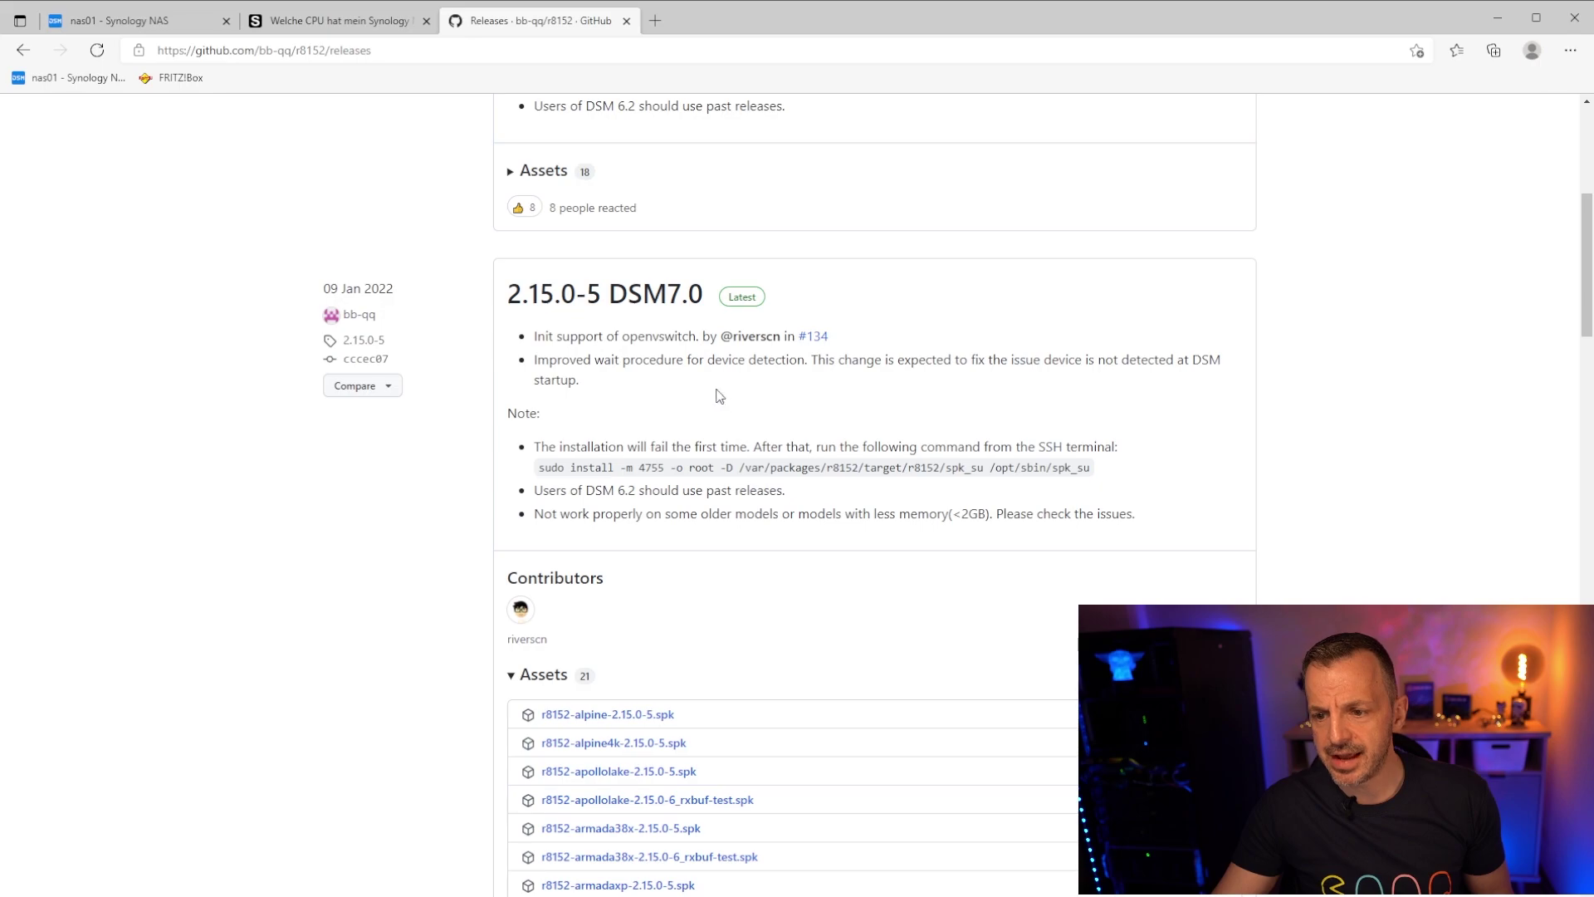
scroll(711, 368, "down", 6)
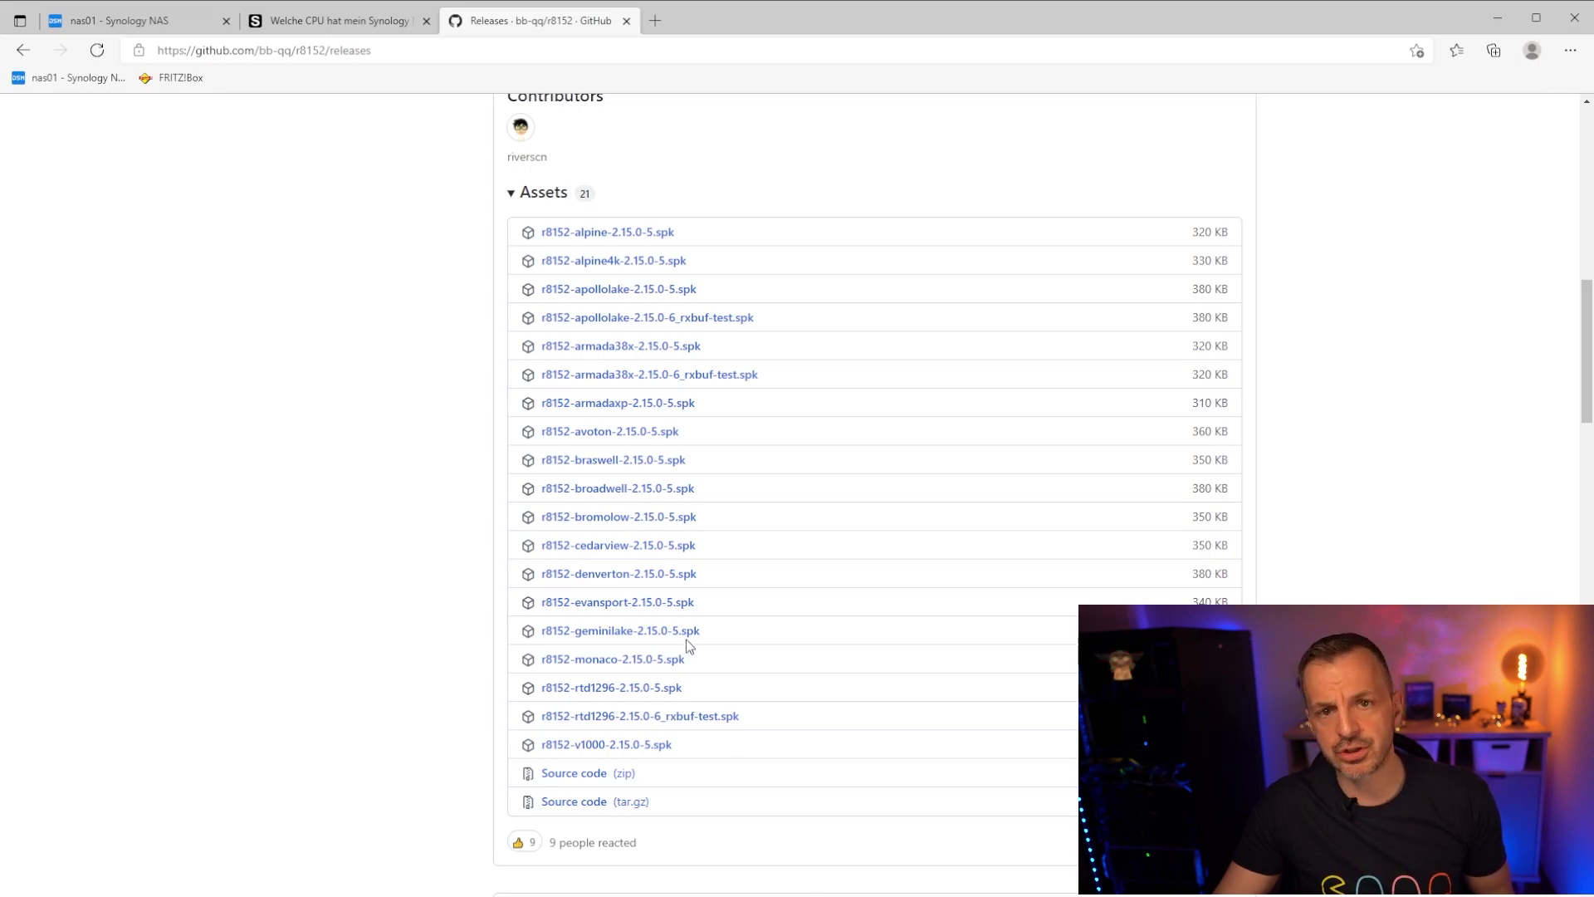
scroll(686, 645, "up", 5)
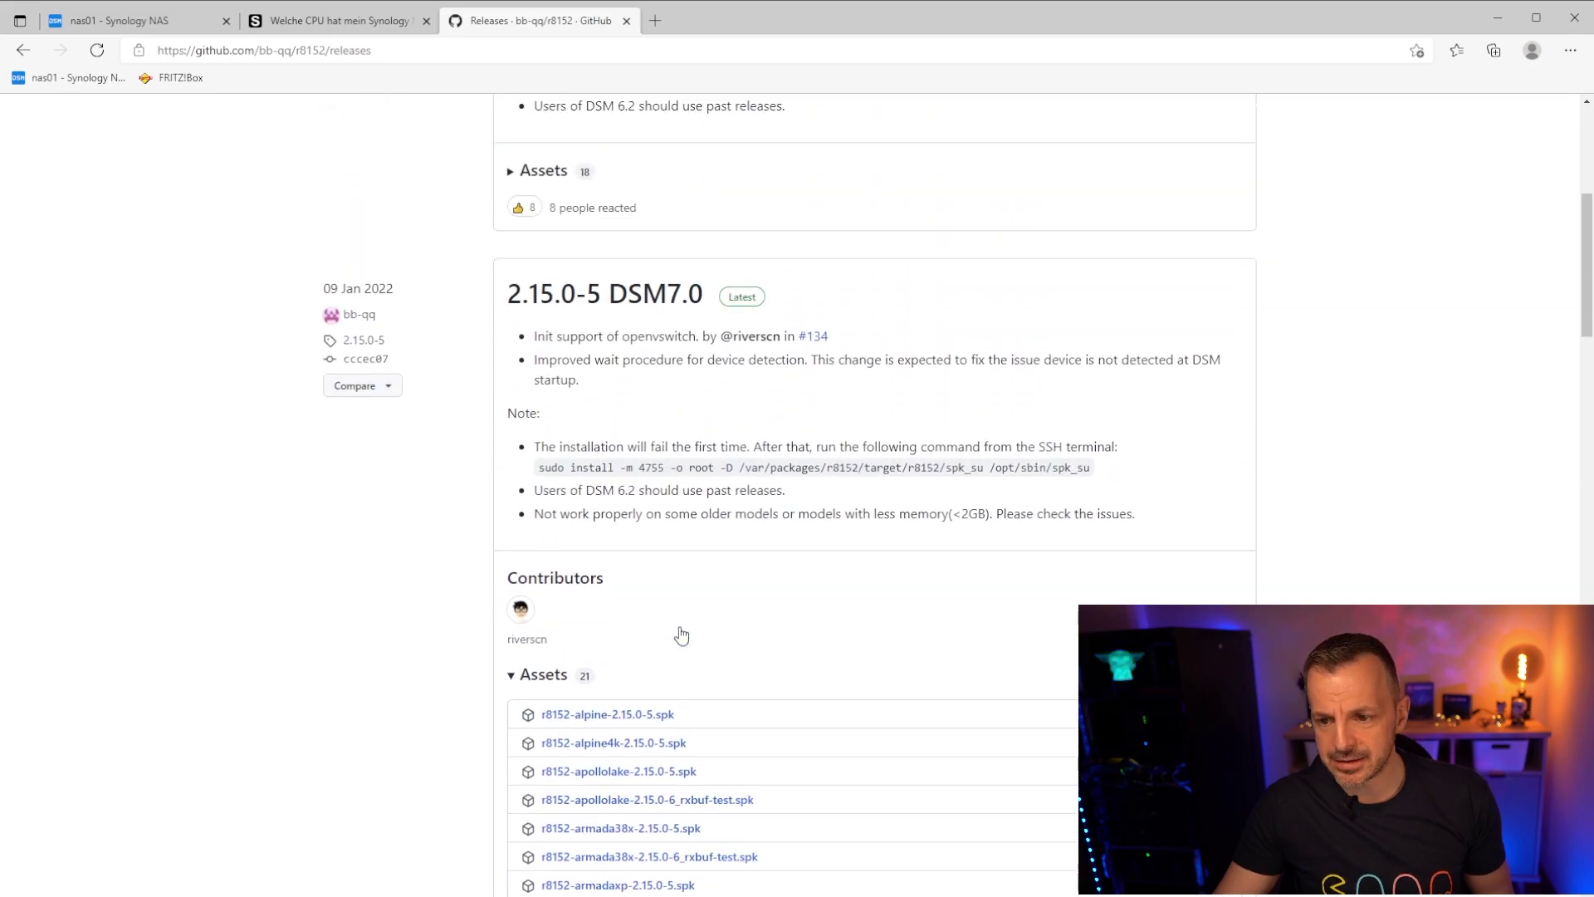
scroll(681, 635, "up", 1)
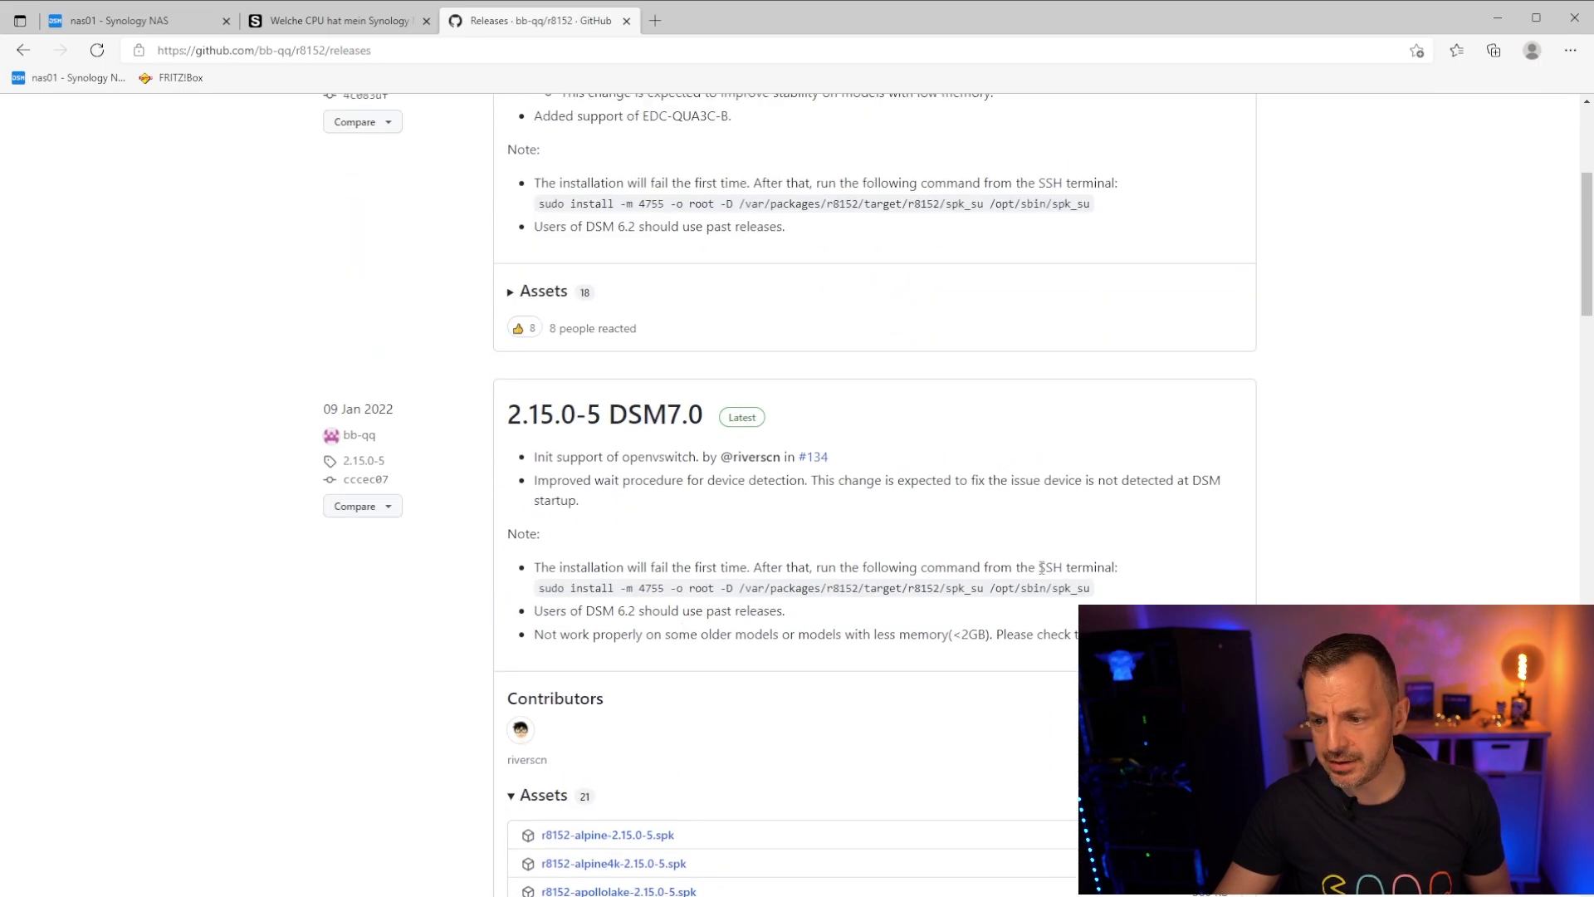
left_click_drag(1089, 594, 533, 595)
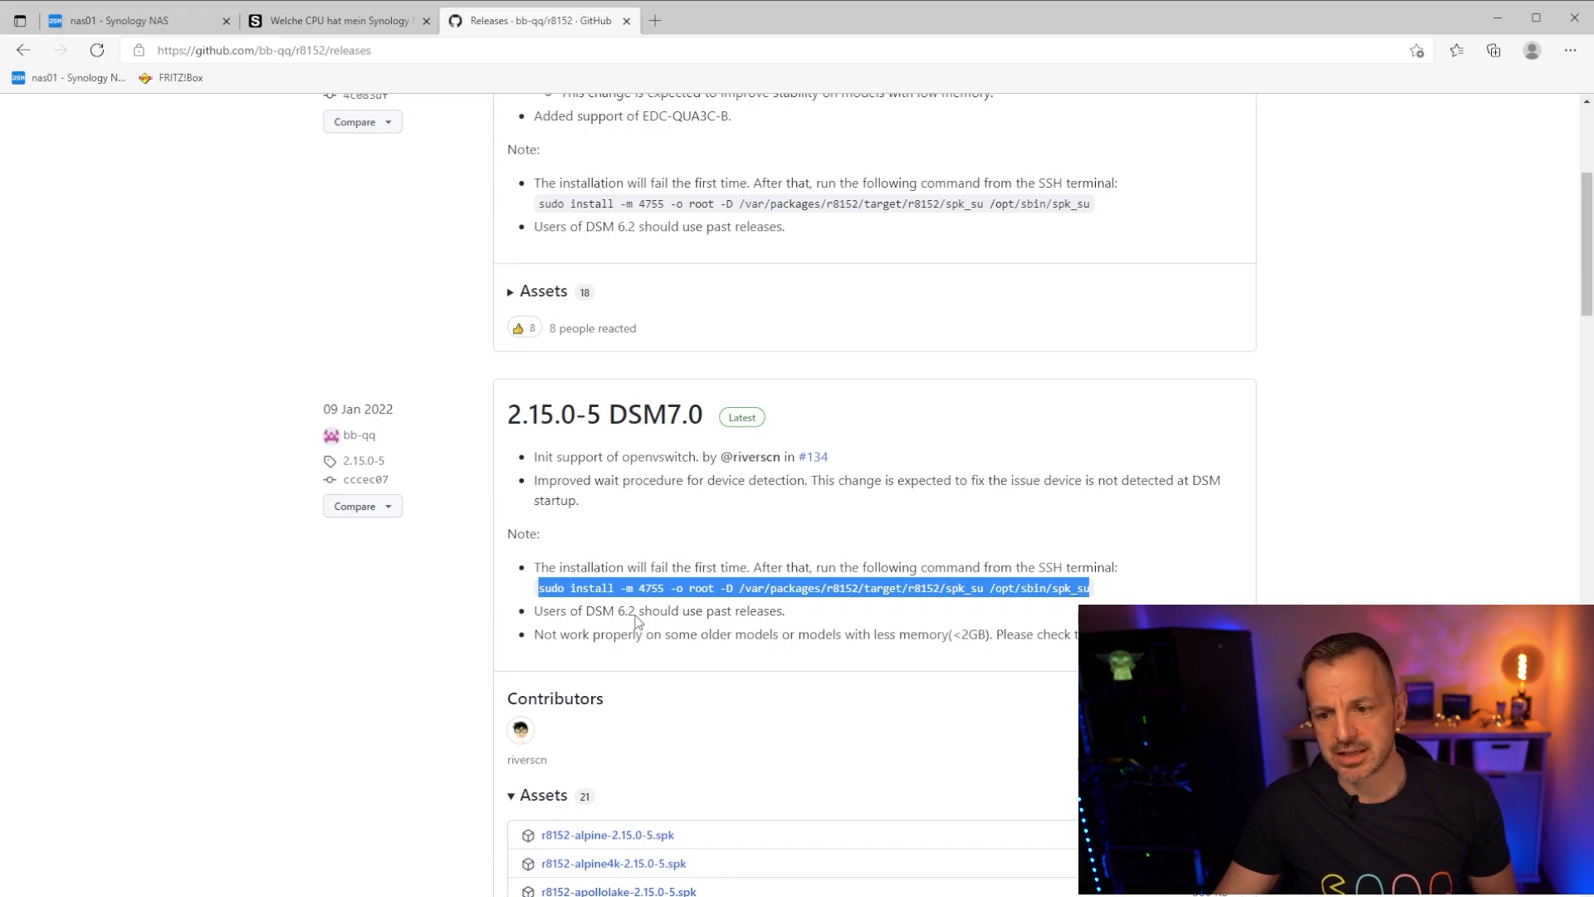
- In Synology DSM's Paket-Zentrum, start a manual installation and choose the r8152-geminilake-2.15.0-5 package file
left_click(166, 23)
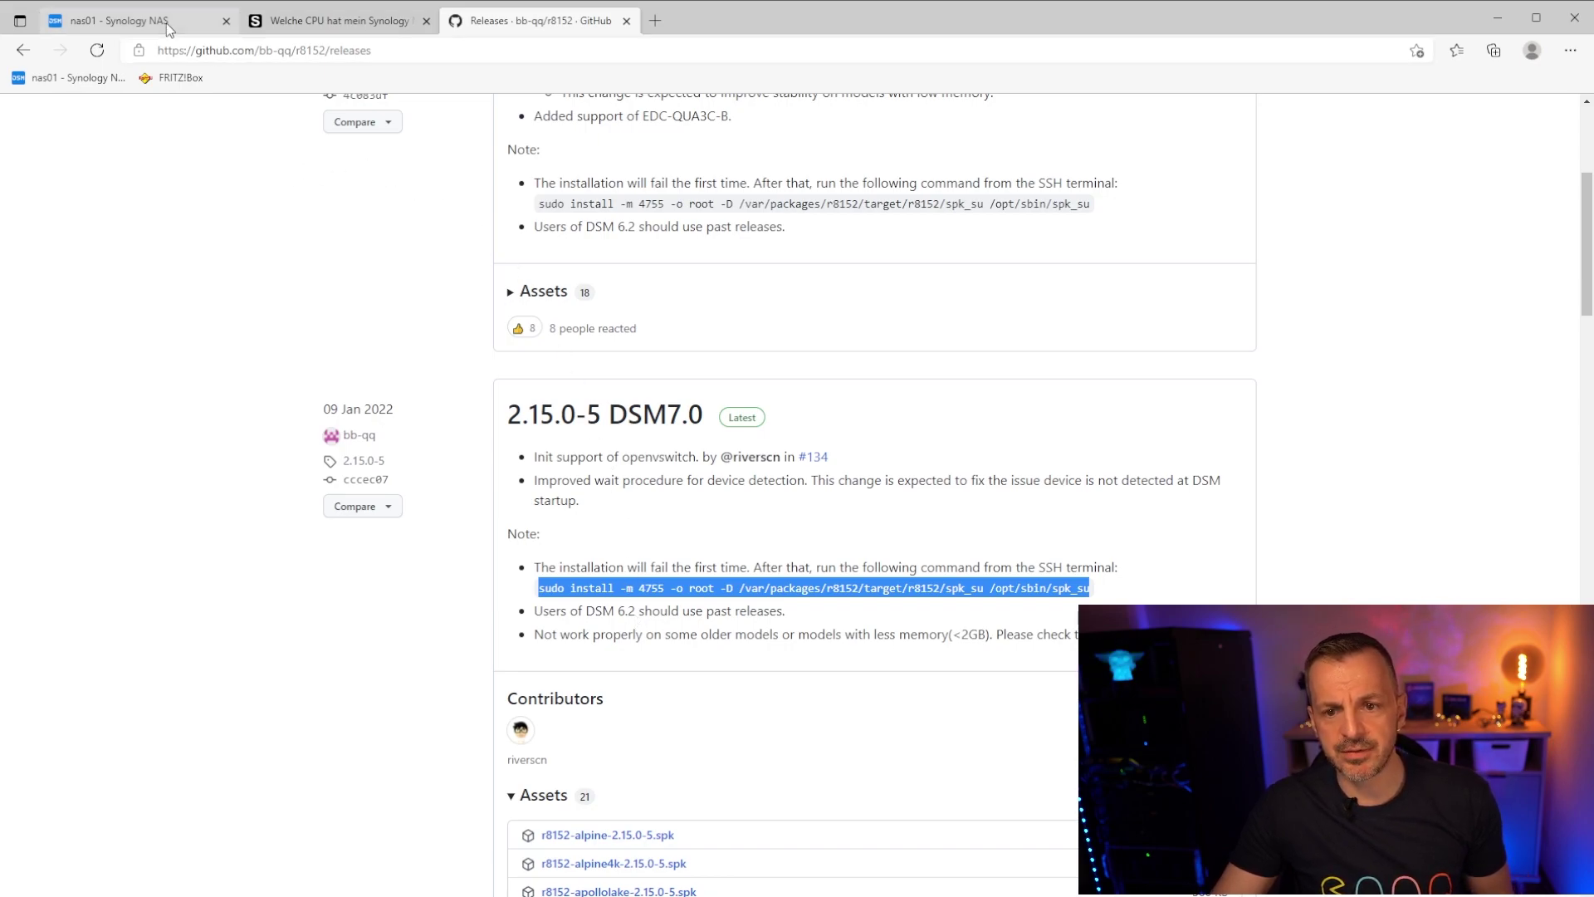
left_click(56, 191)
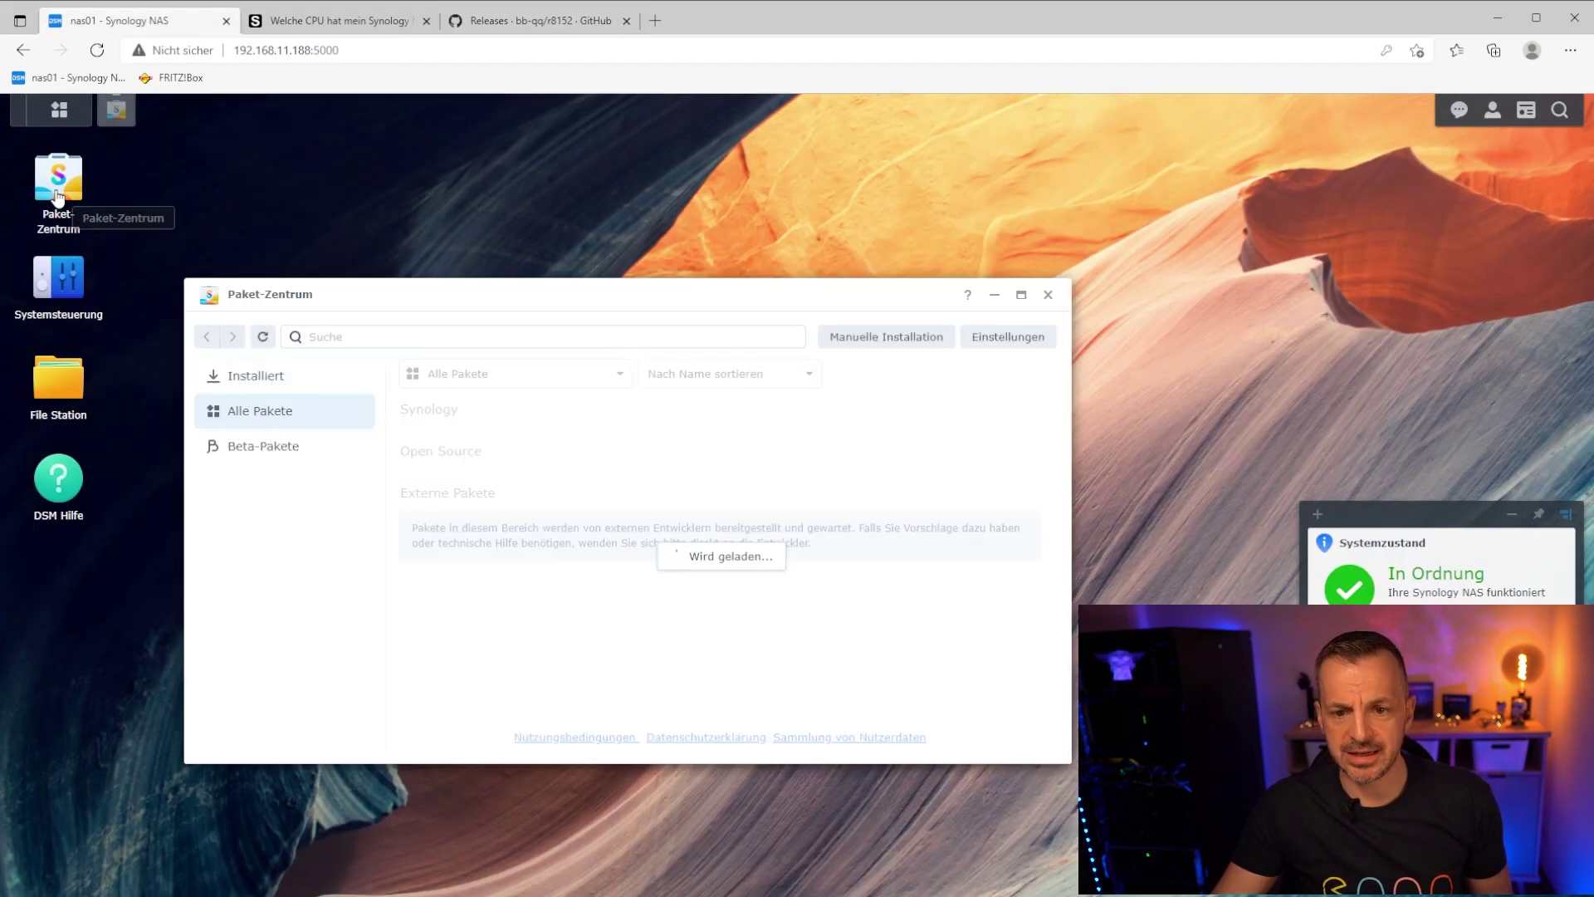
left_click(882, 340)
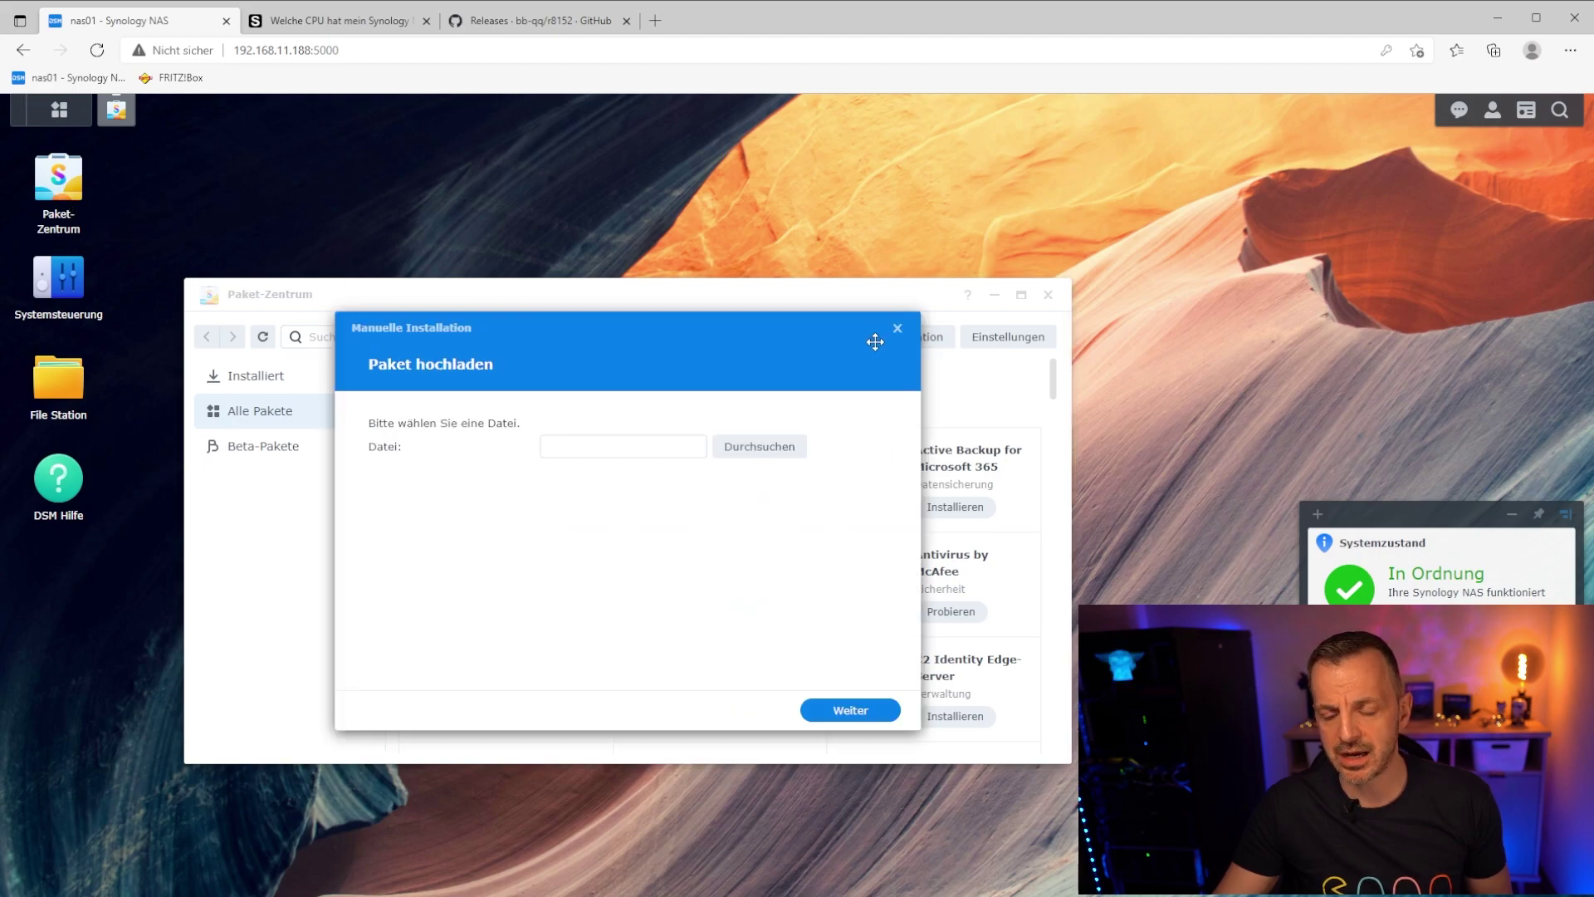
left_click(766, 449)
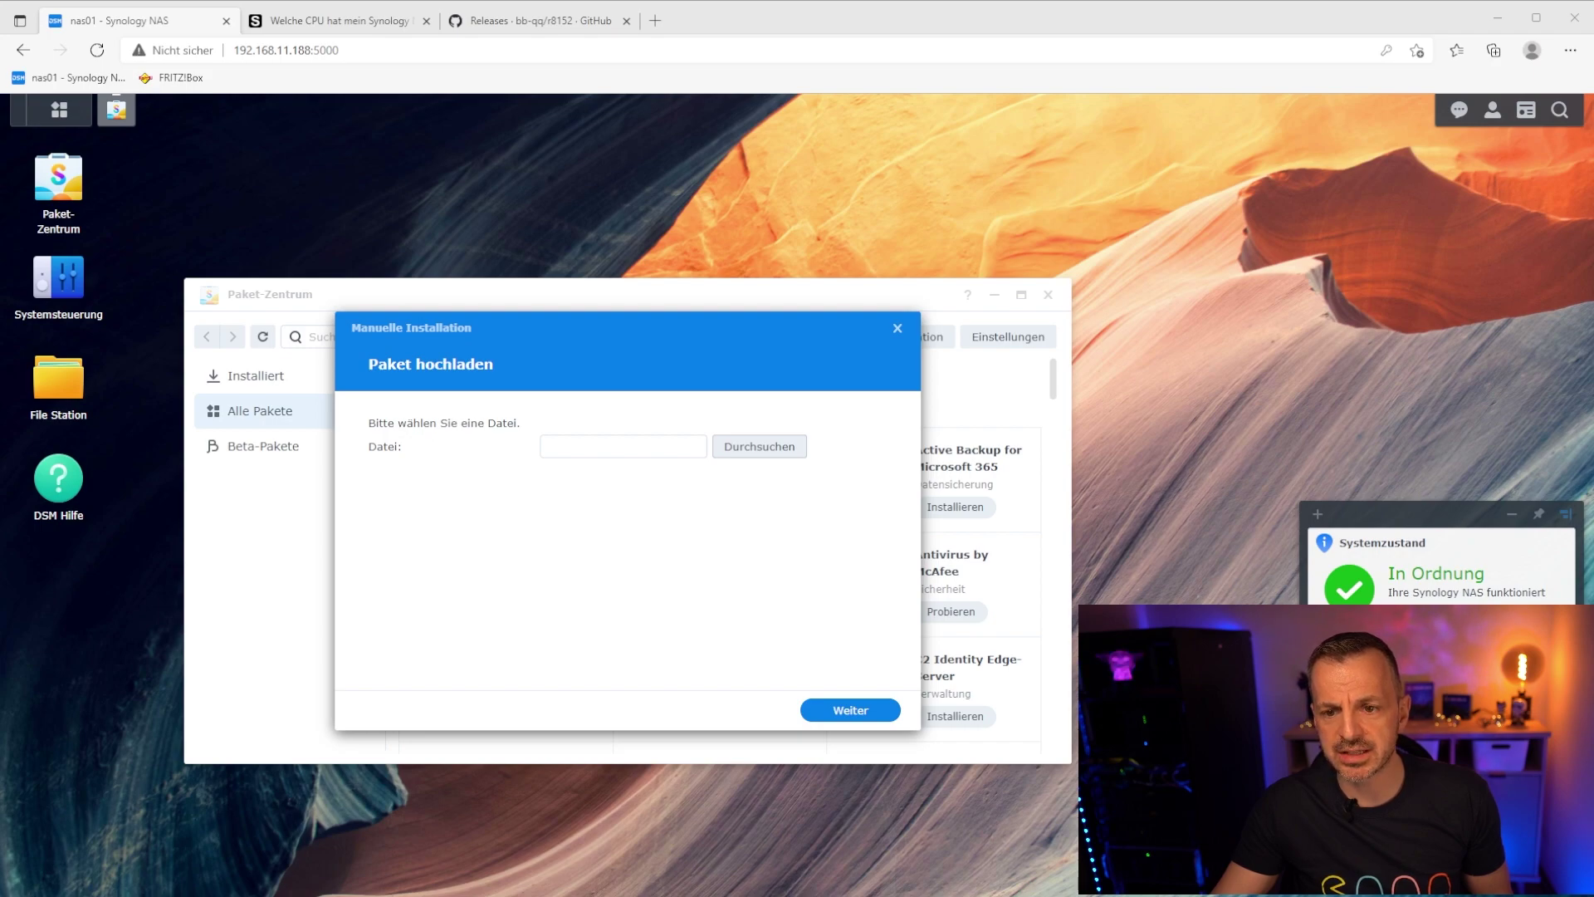
left_click(855, 565)
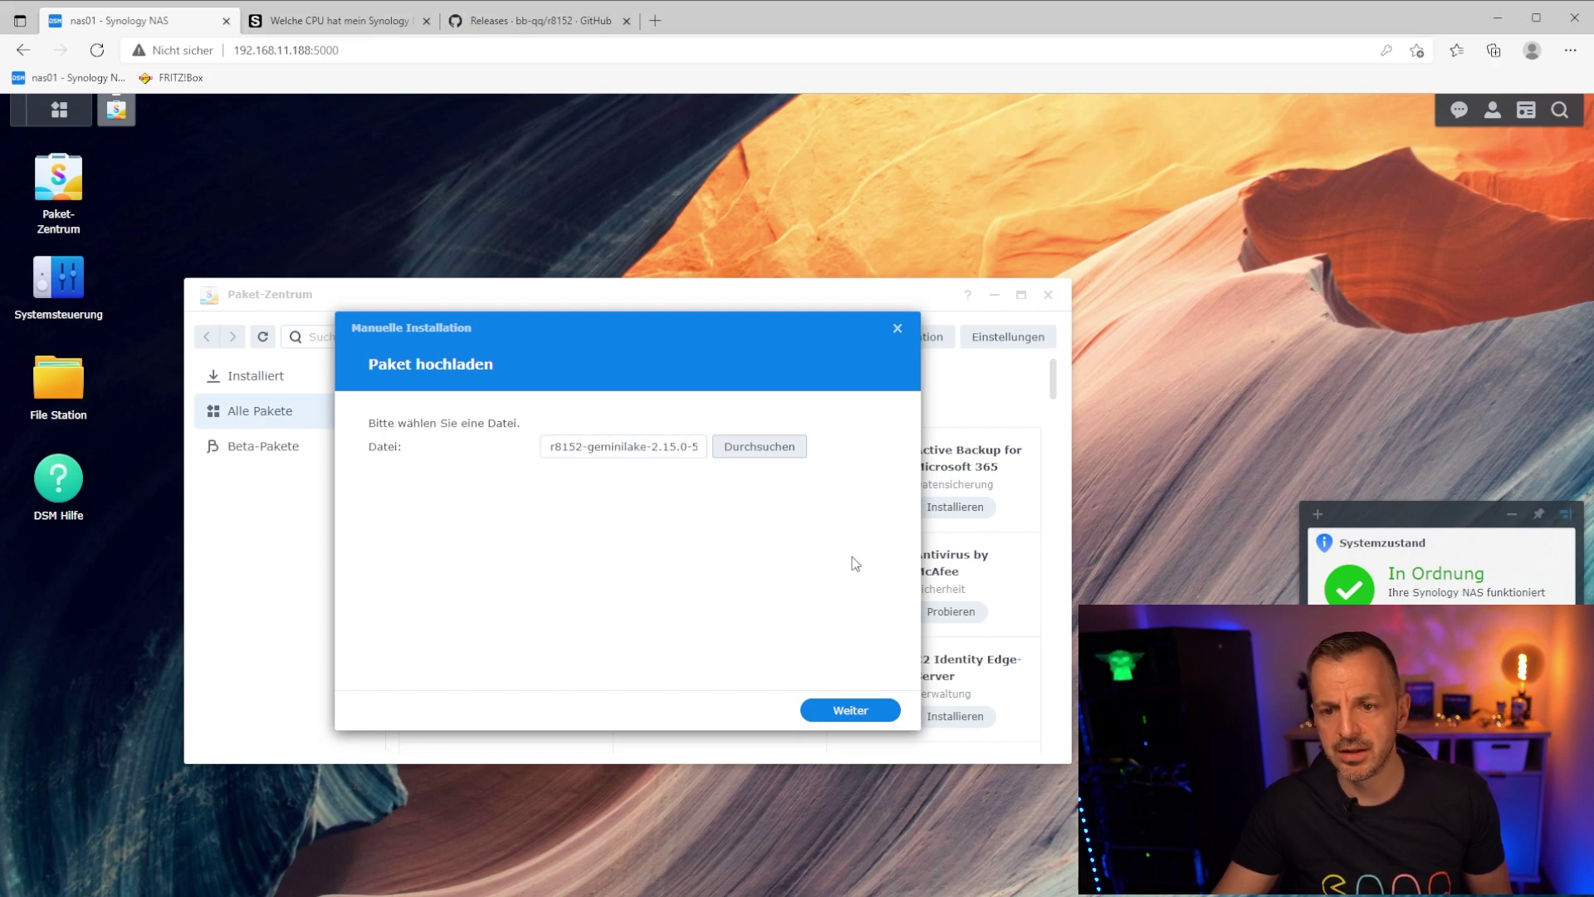
- Accept the third-party package terms and try to install the RTL8152/RTL8153 driver, set to run after installation
left_click(851, 711)
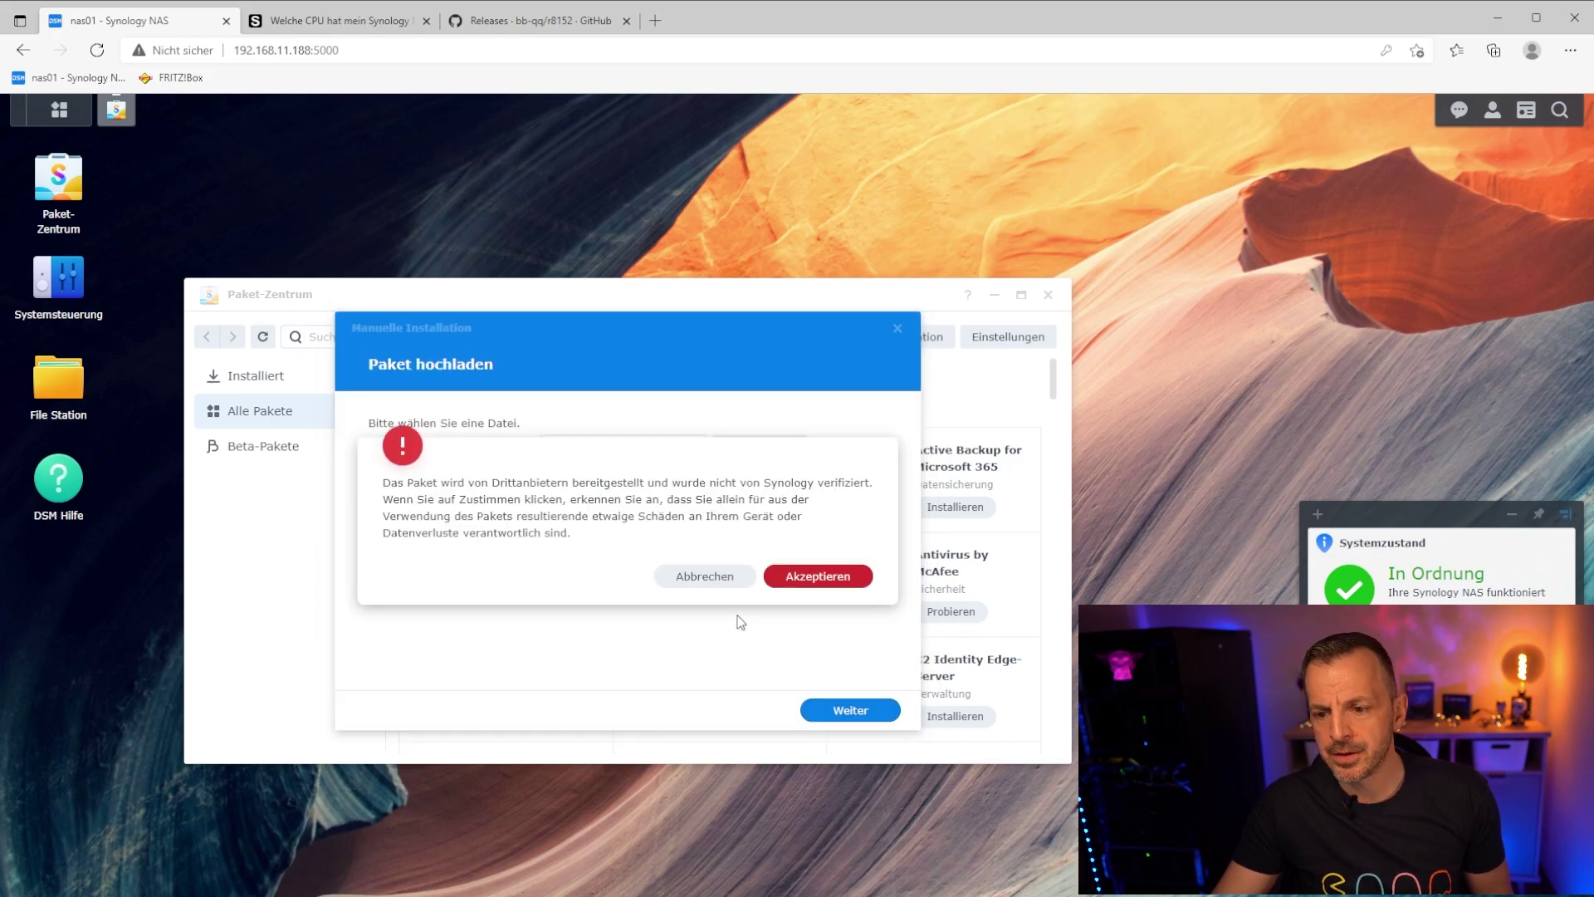
left_click(824, 576)
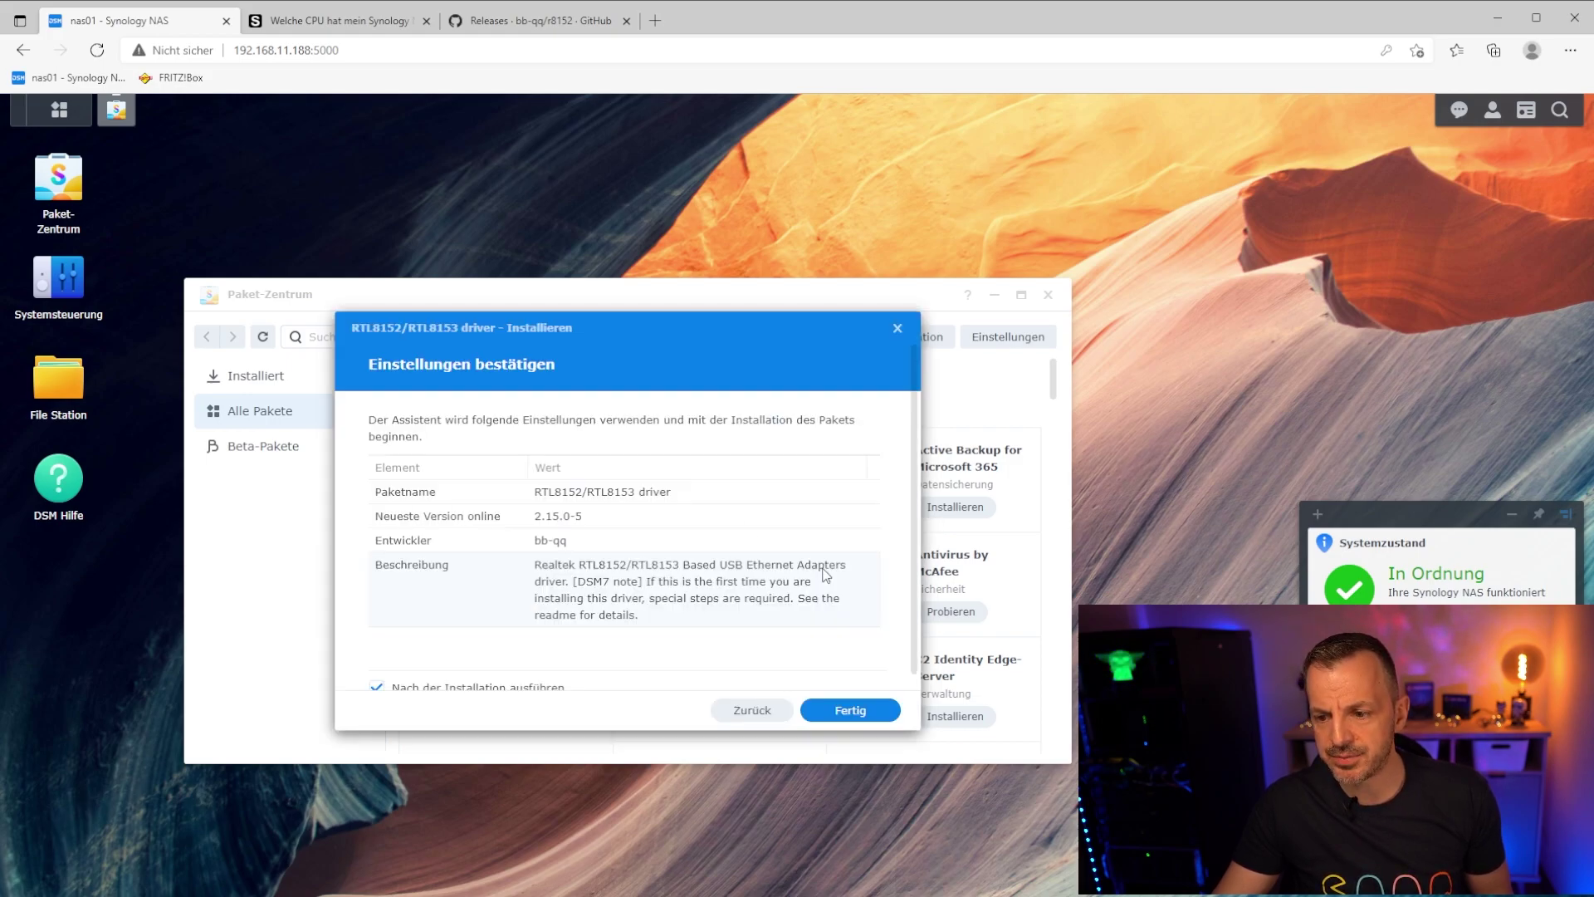
scroll(649, 591, "down", 1)
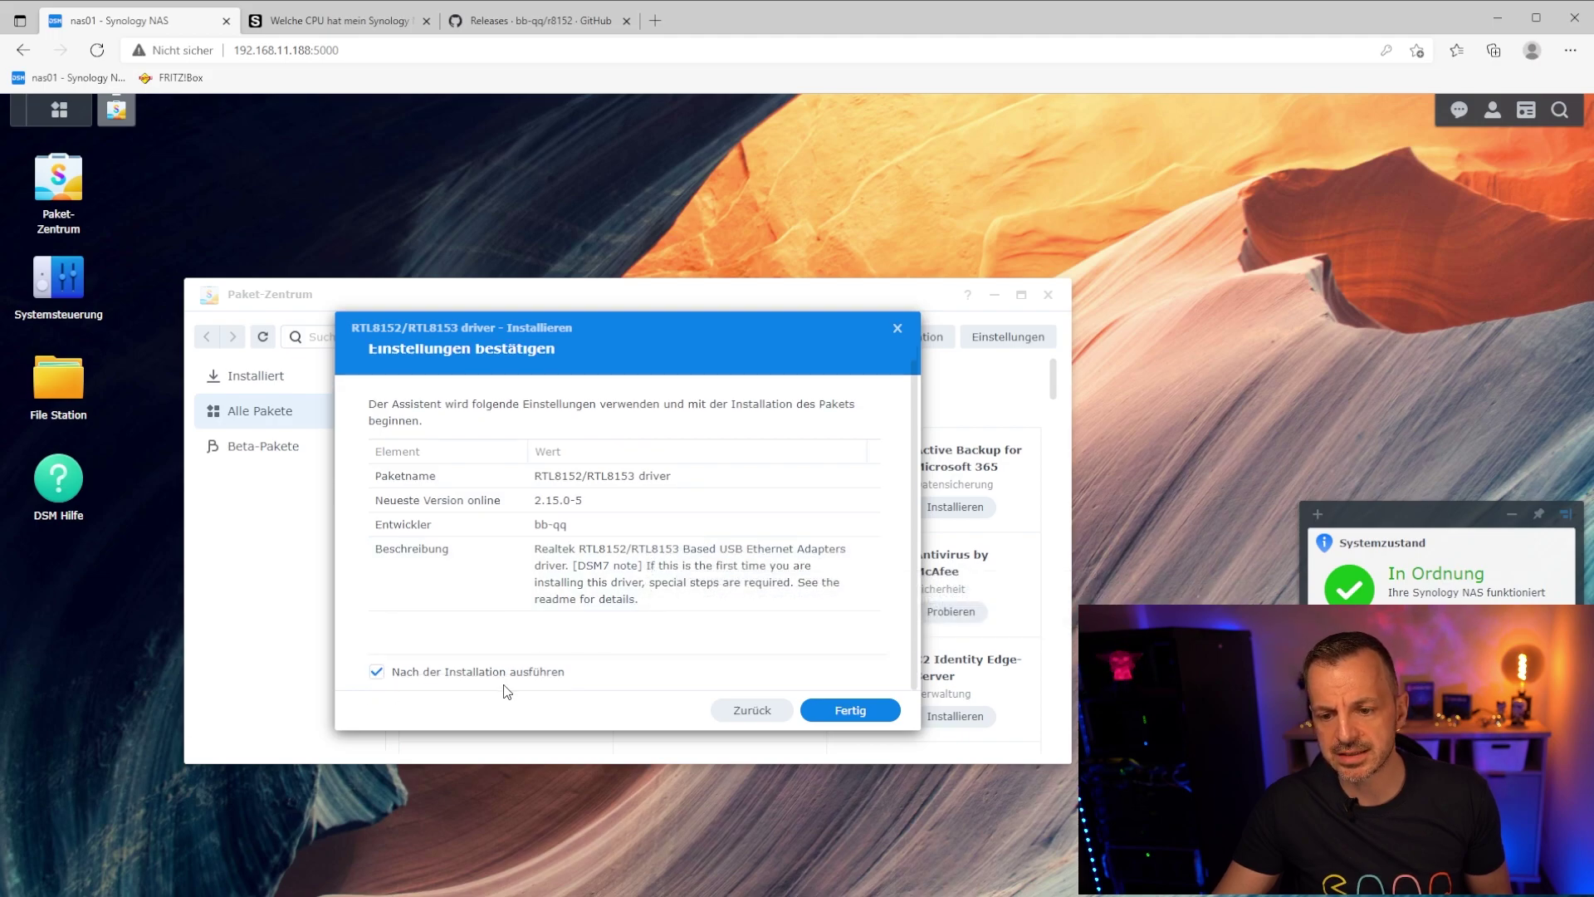
left_click(862, 710)
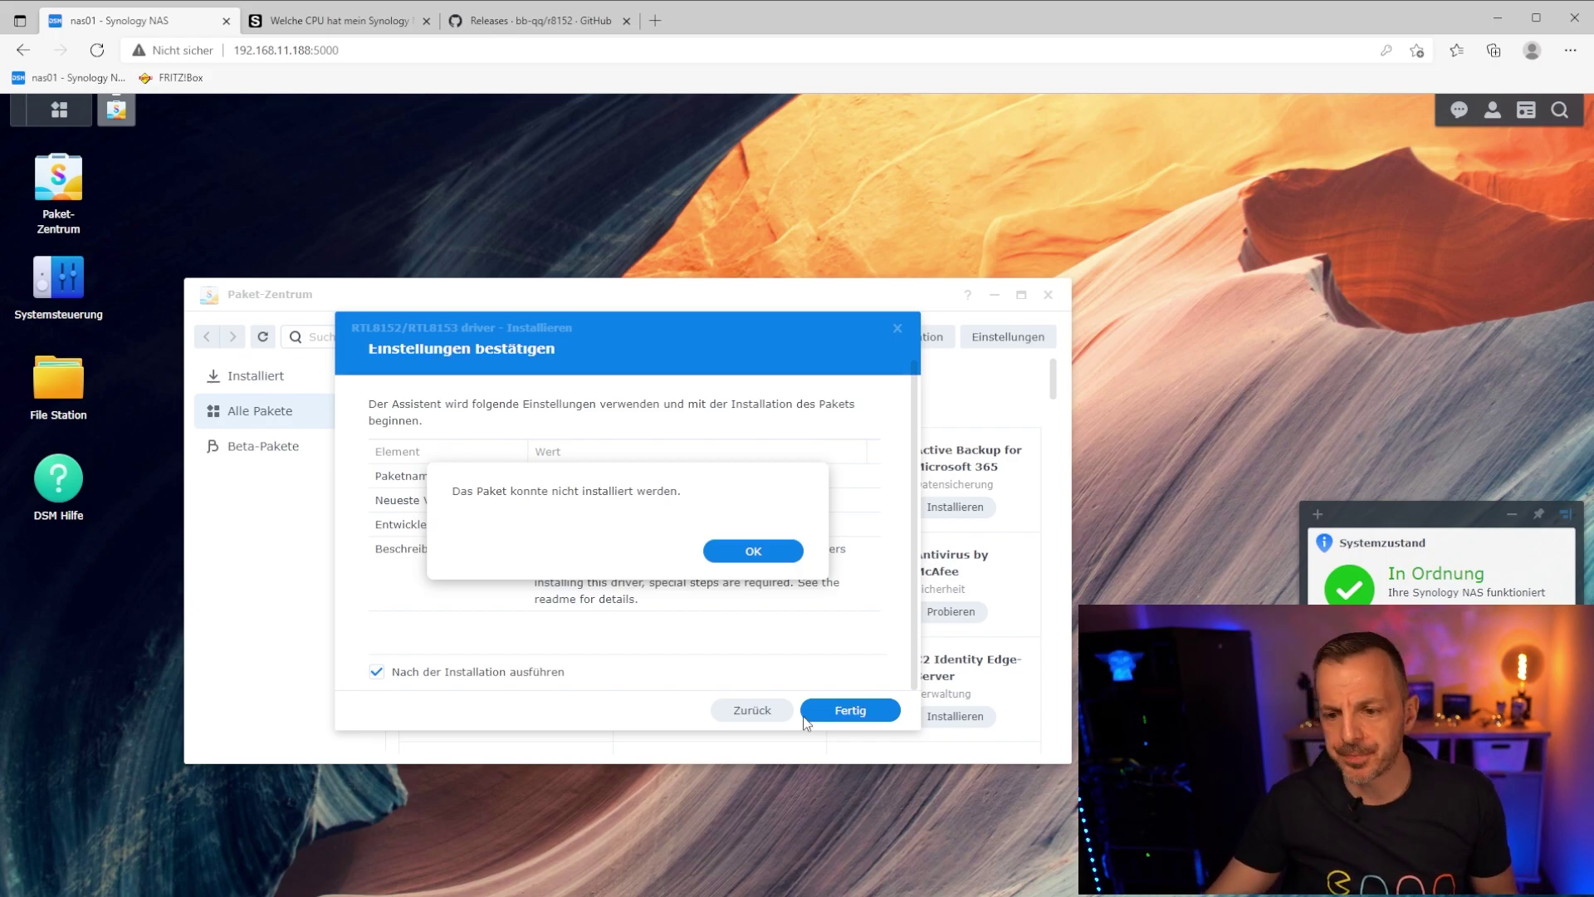
left_click(740, 550)
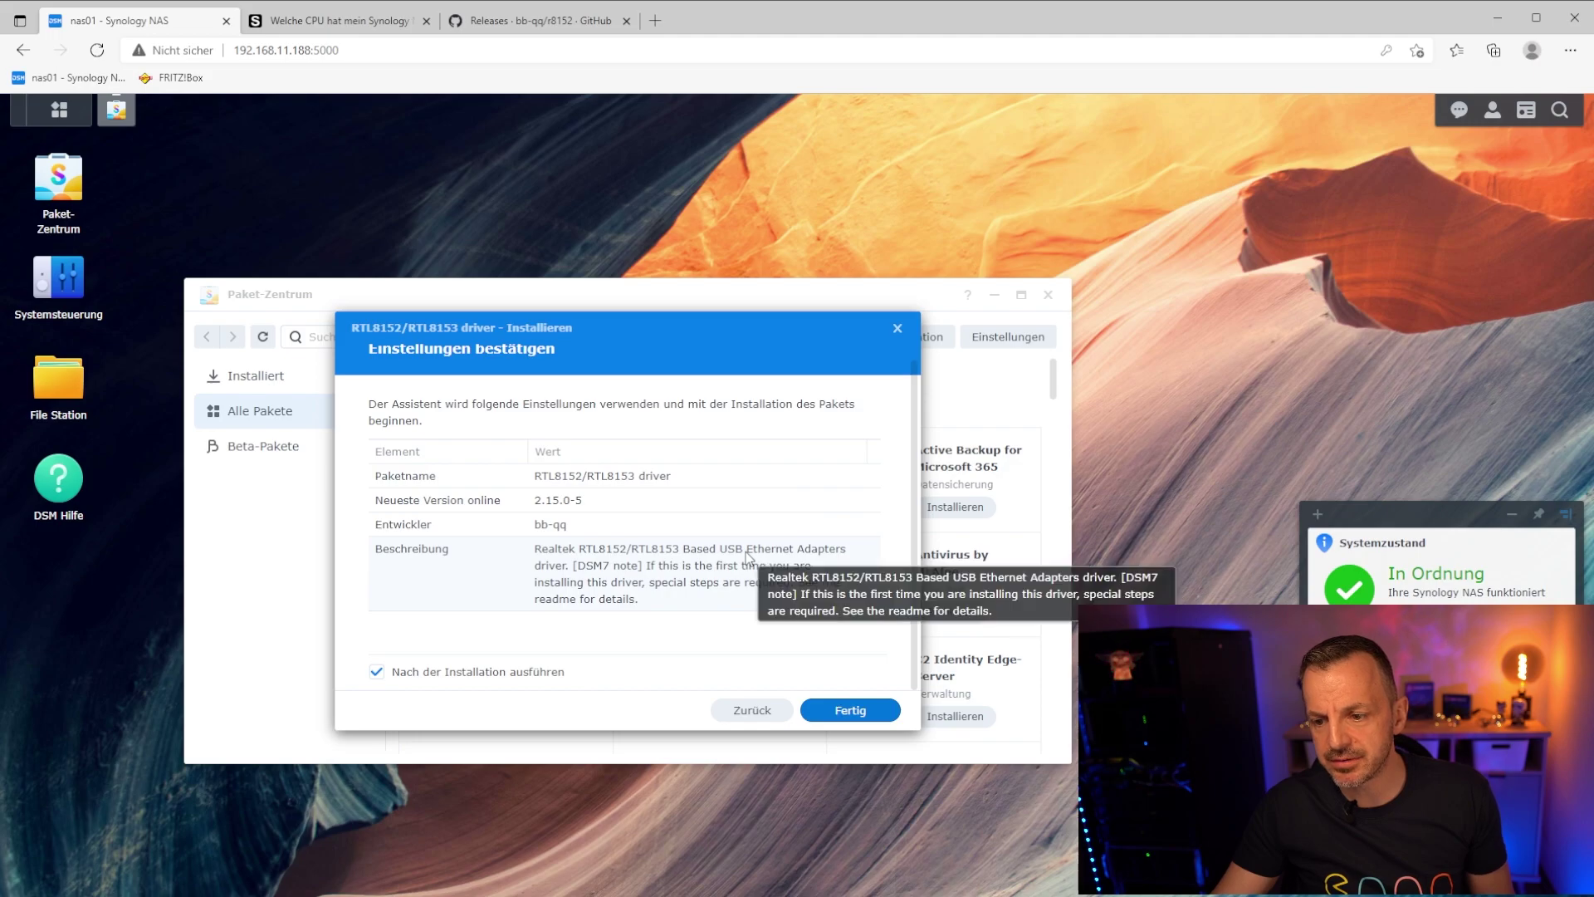
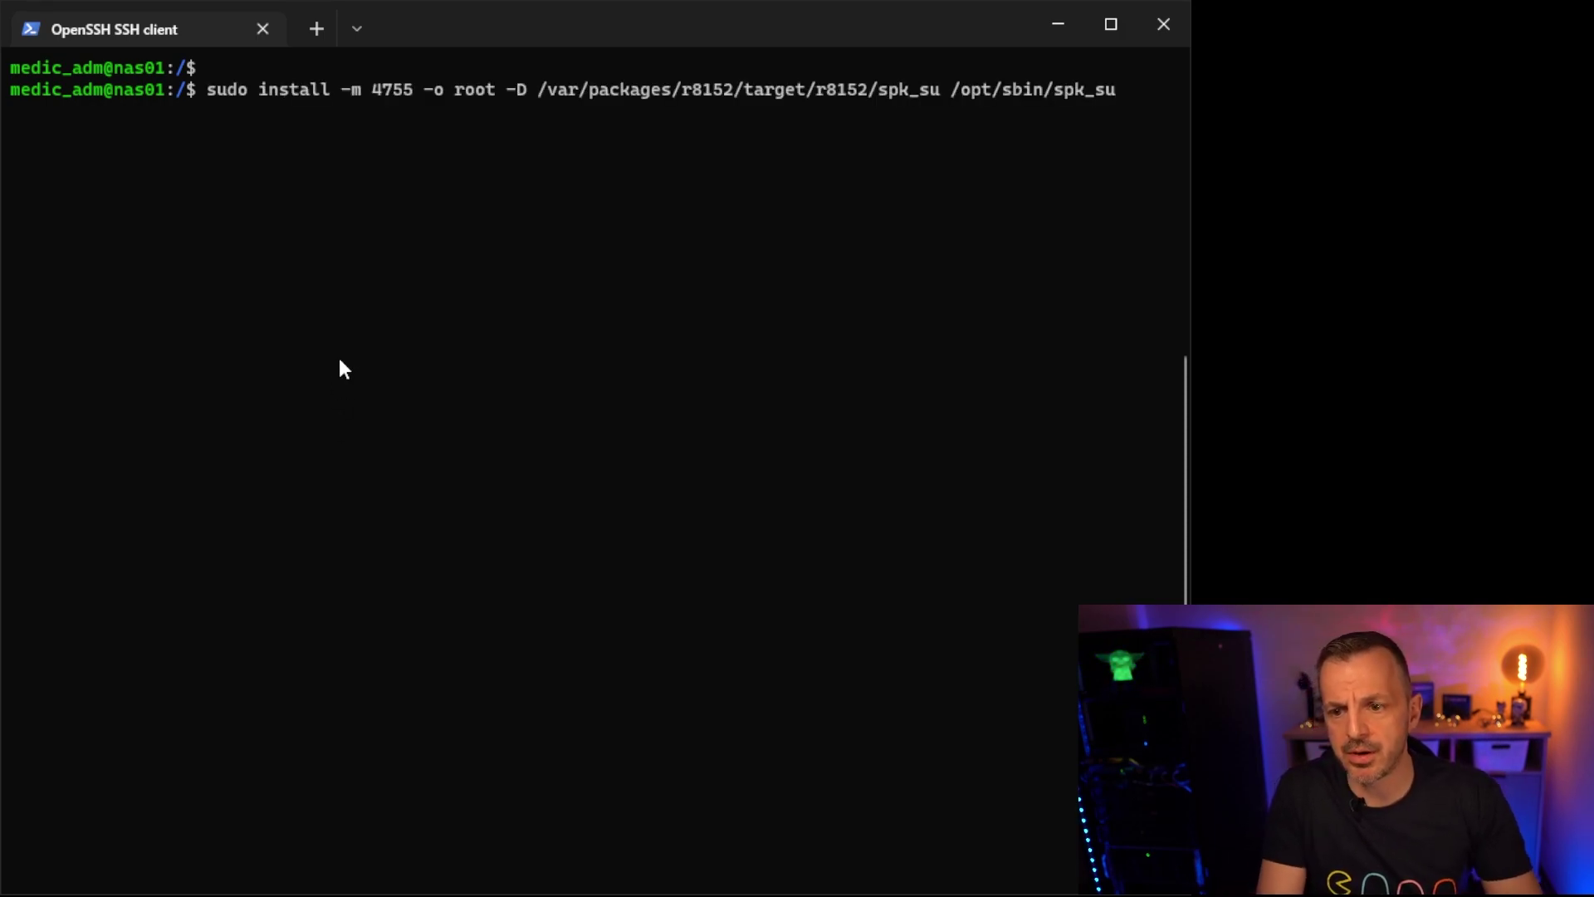
- In the SSH terminal, run sudo install -m 4755 -o root -D /var/packages/r8152/target/r8152/spk_su /opt/sbin/spk_su and enter the account password
key("Return")
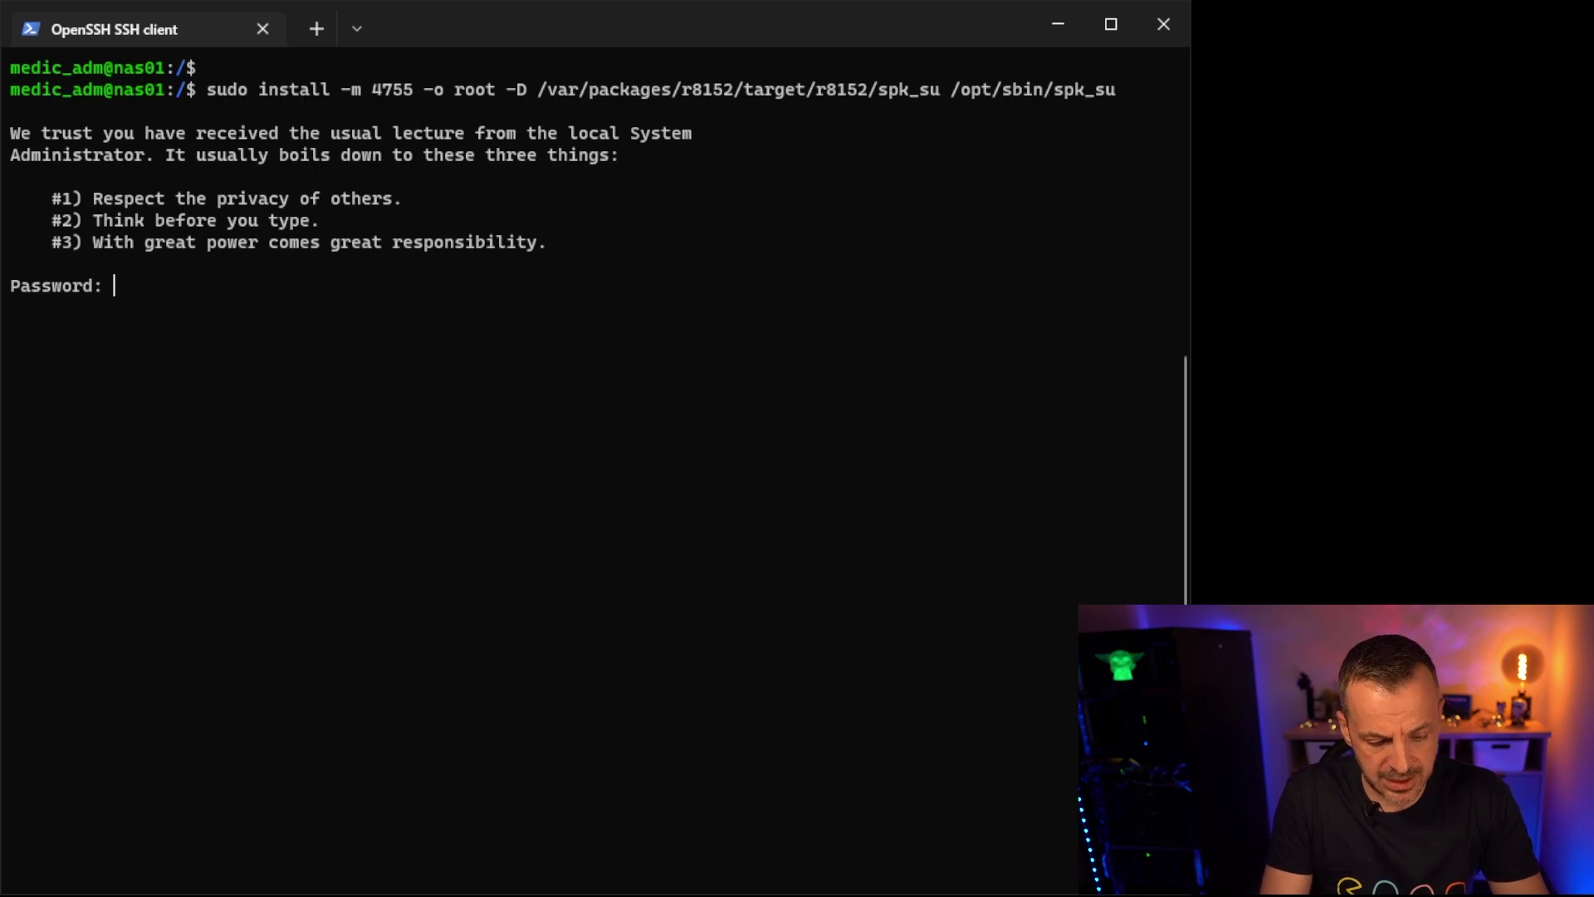
key("Return")
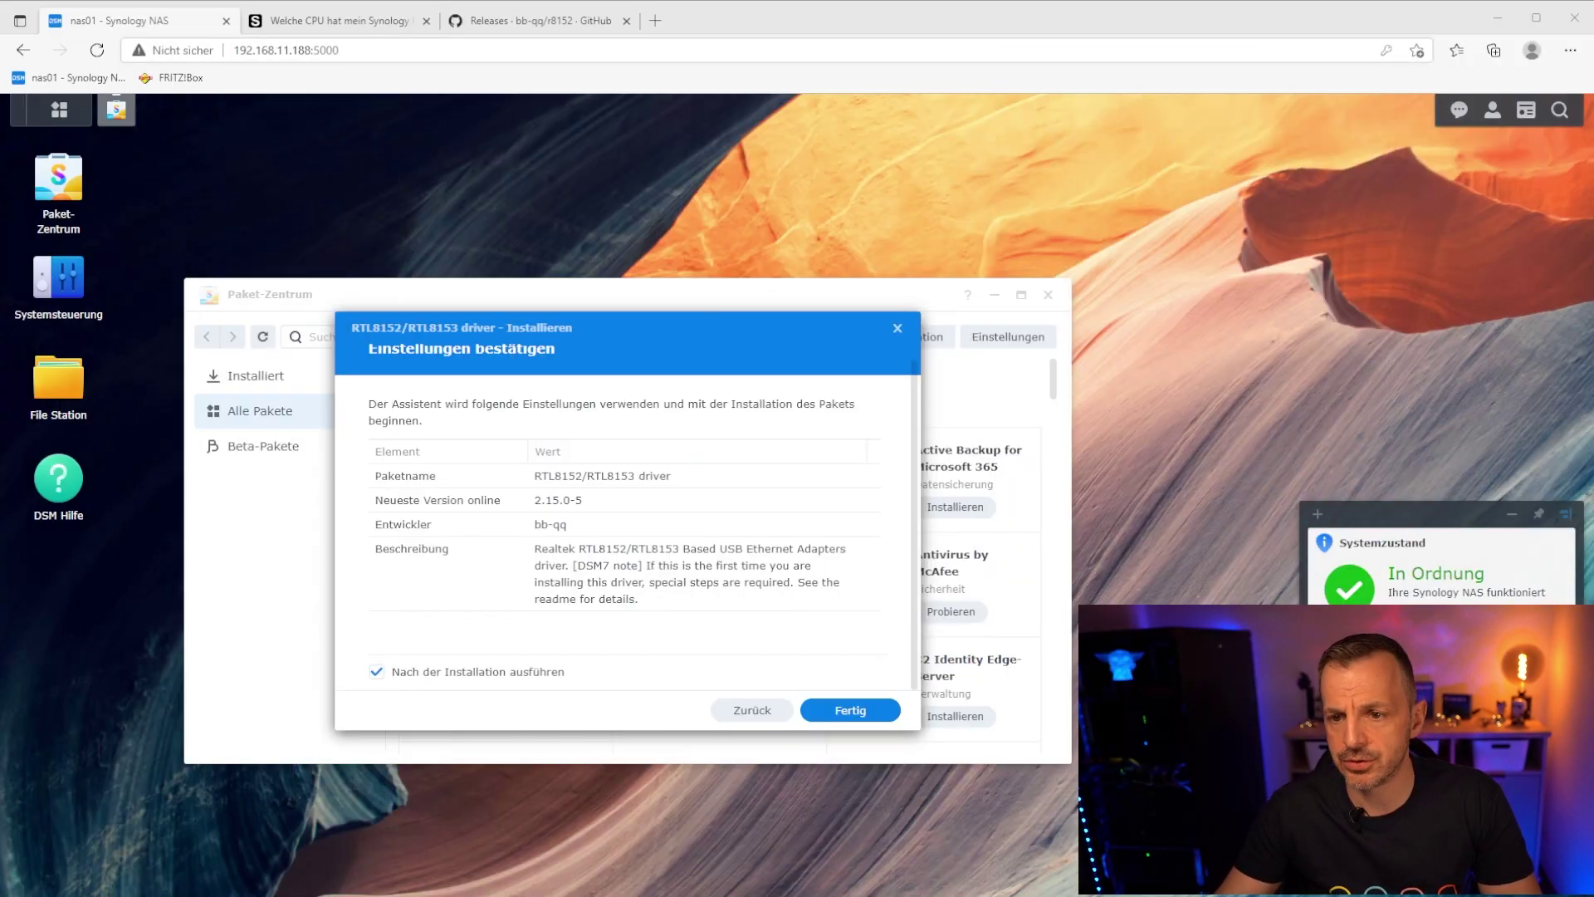
- Back in DSM, install the RTL8152/RTL8153 driver again and display the installed packages in Paket-Zentrum
left_click(852, 712)
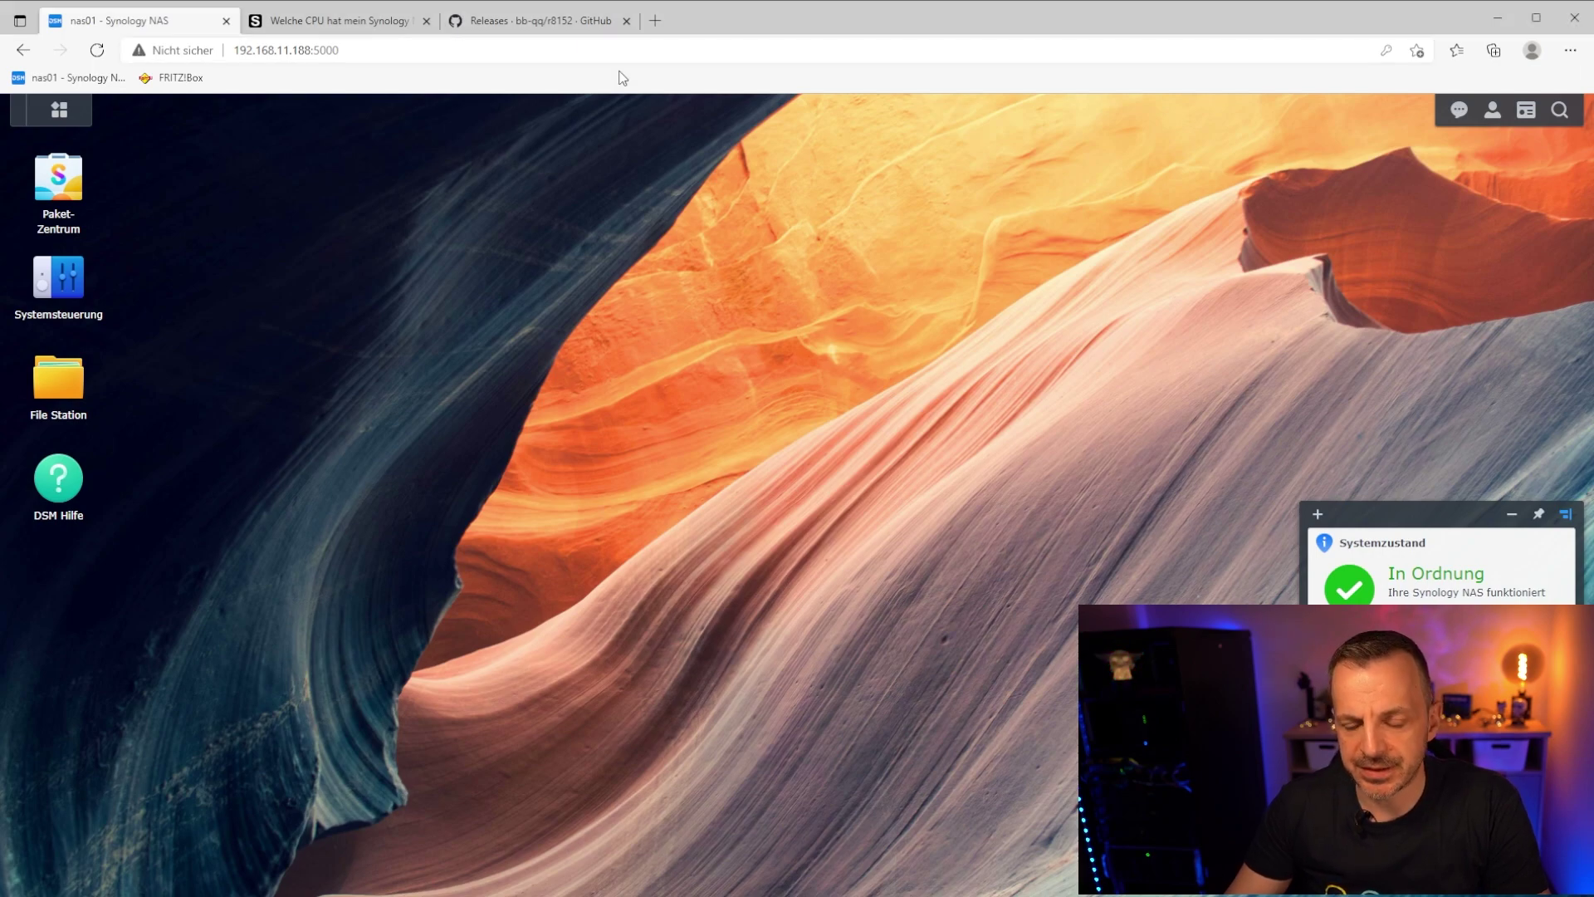
left_click(73, 205)
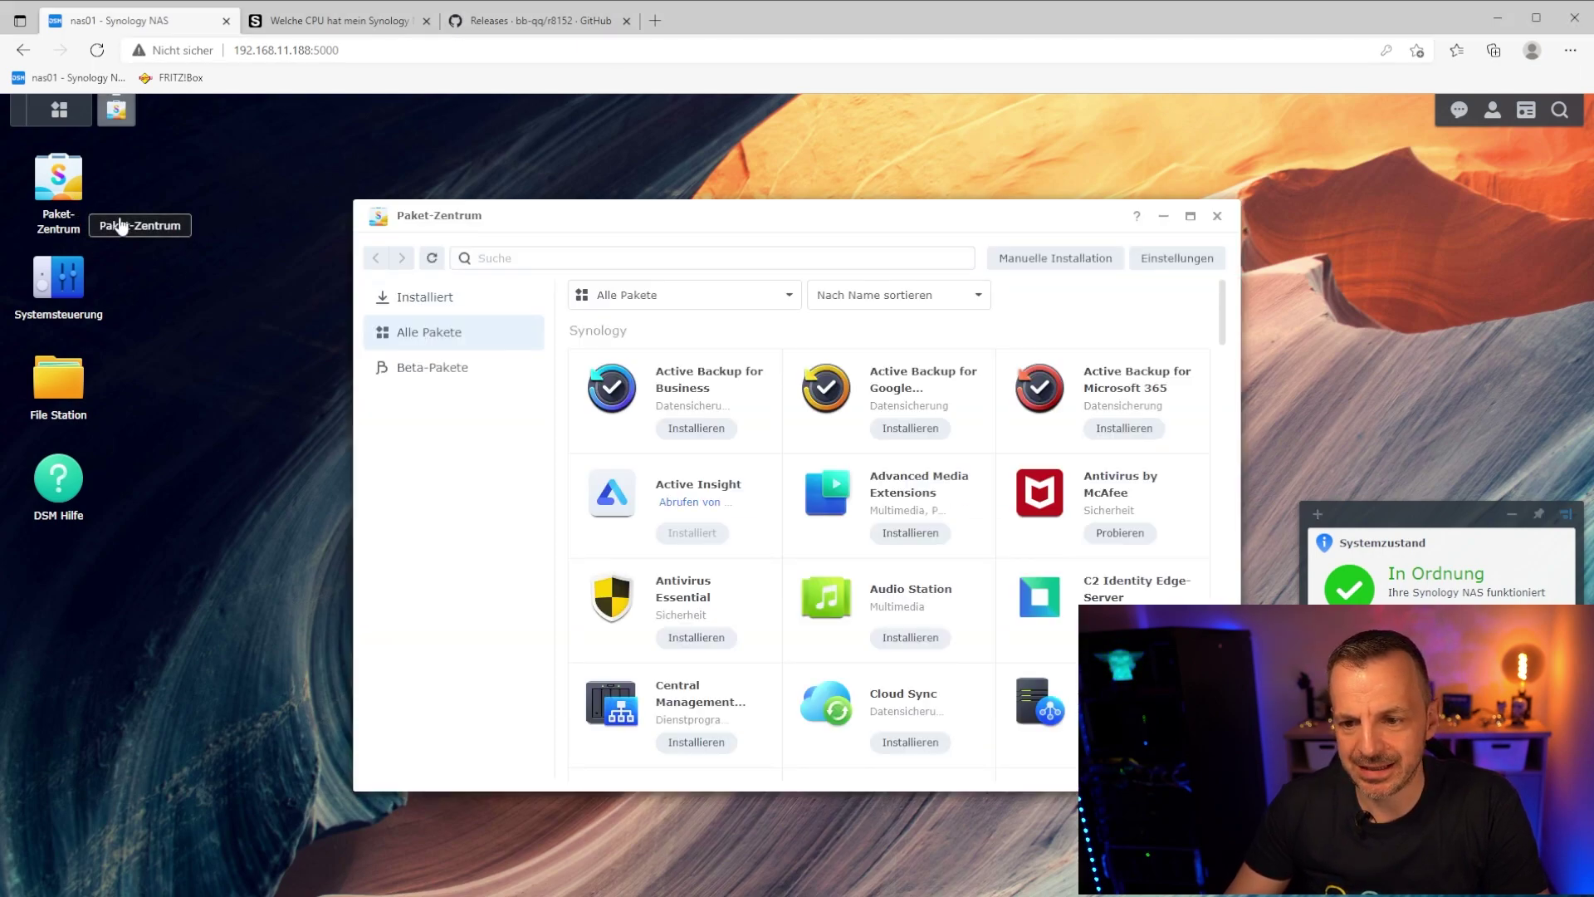
left_click(455, 308)
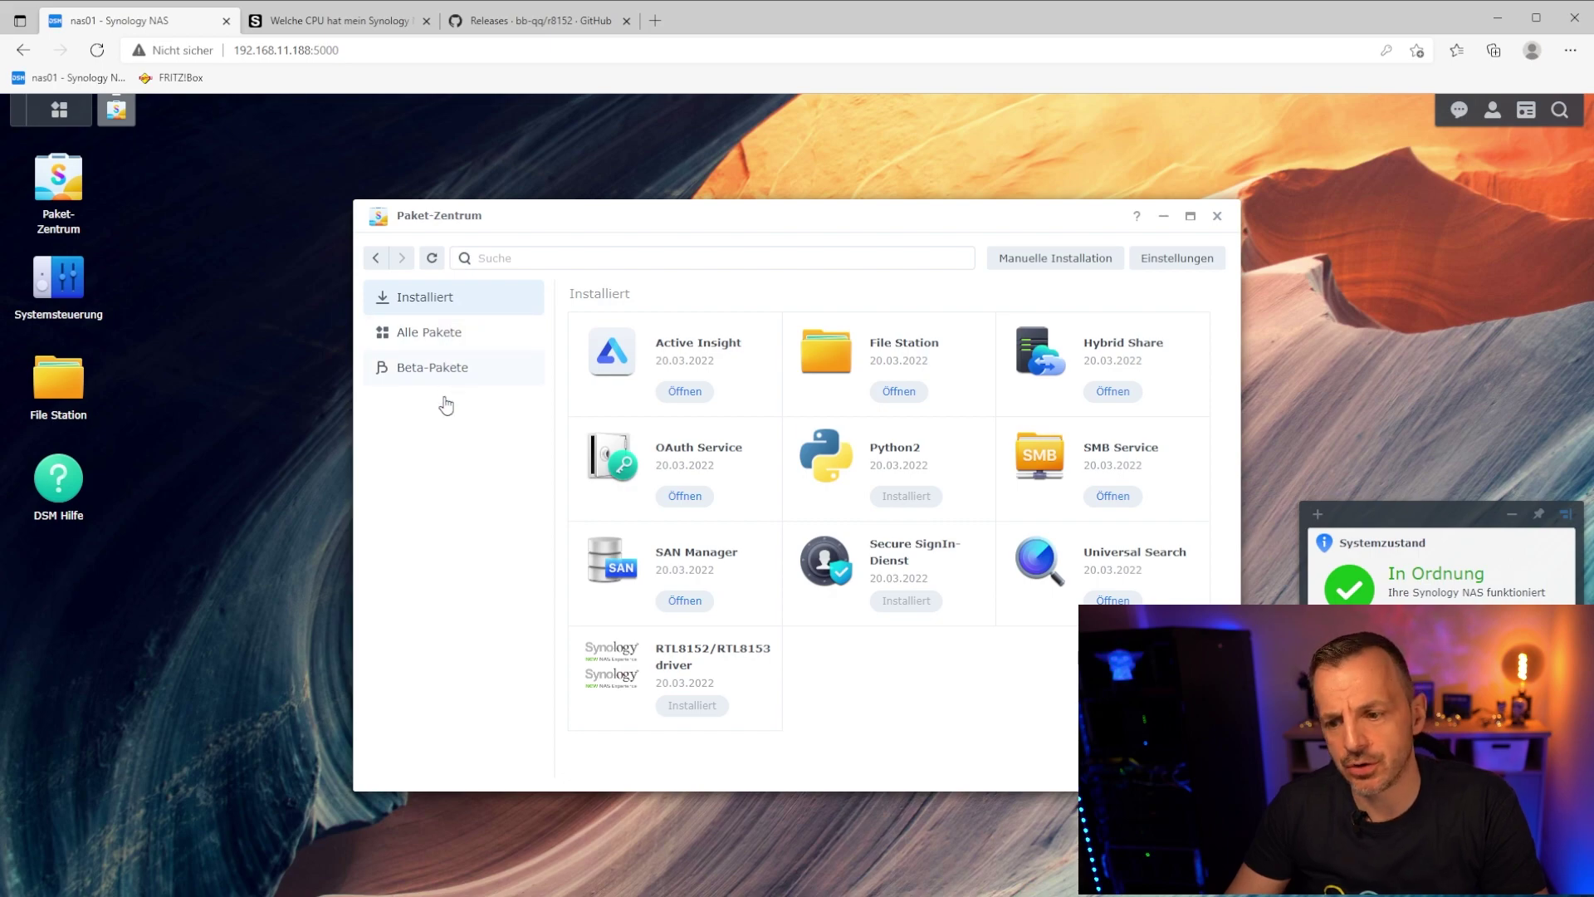
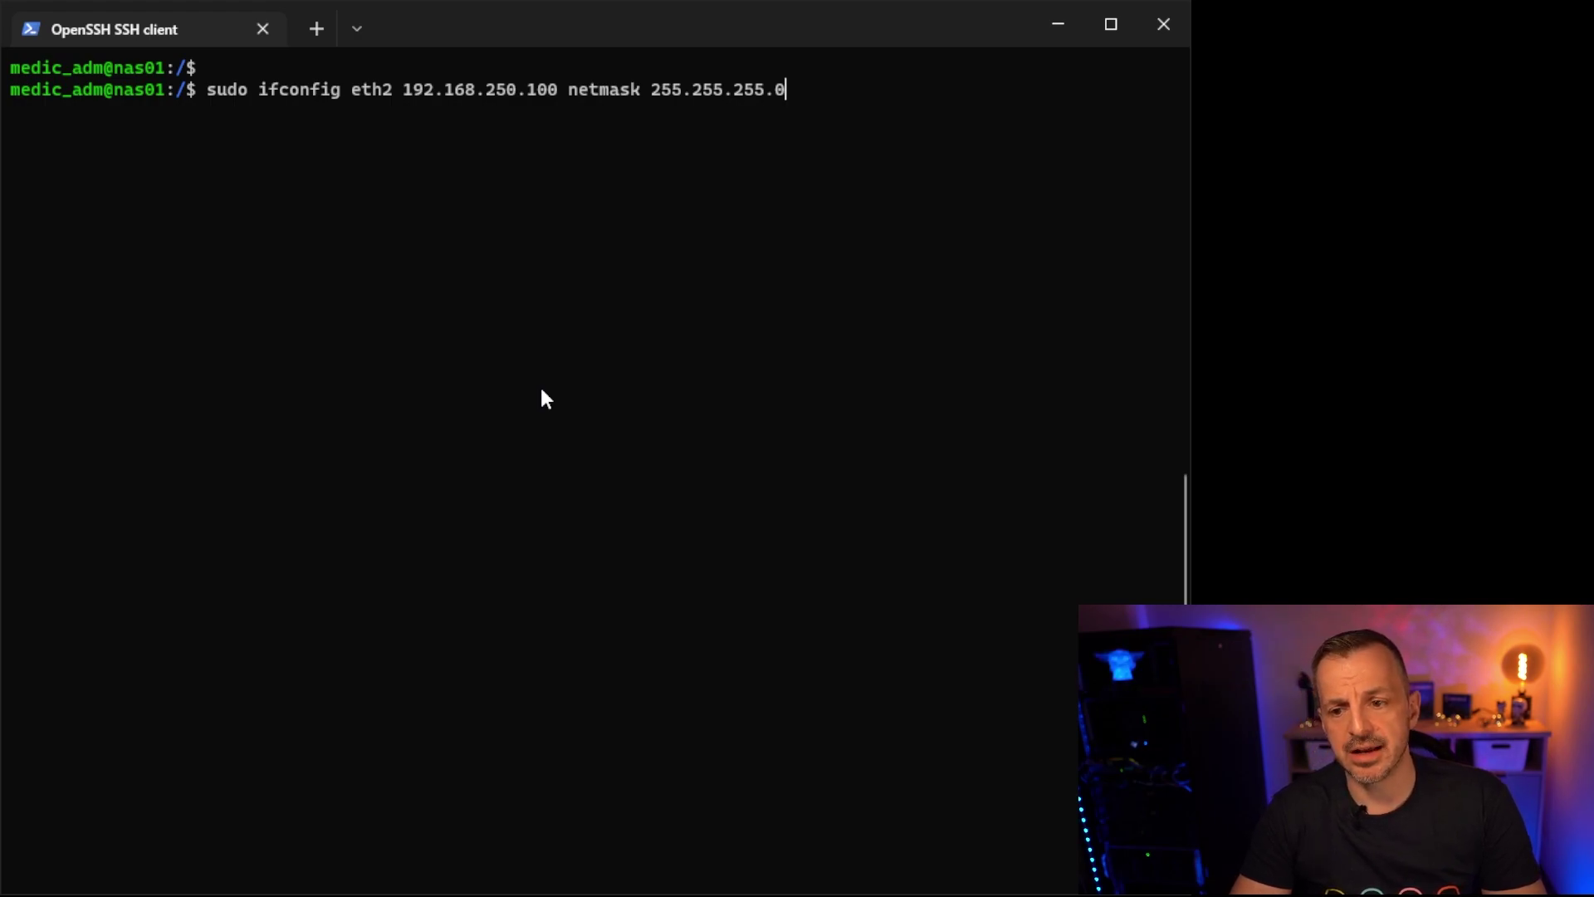
- In the SSH terminal, run sudo ifconfig eth2 192.168.250.100 netmask 255.255.255.0 and enter the account password
key("Return")
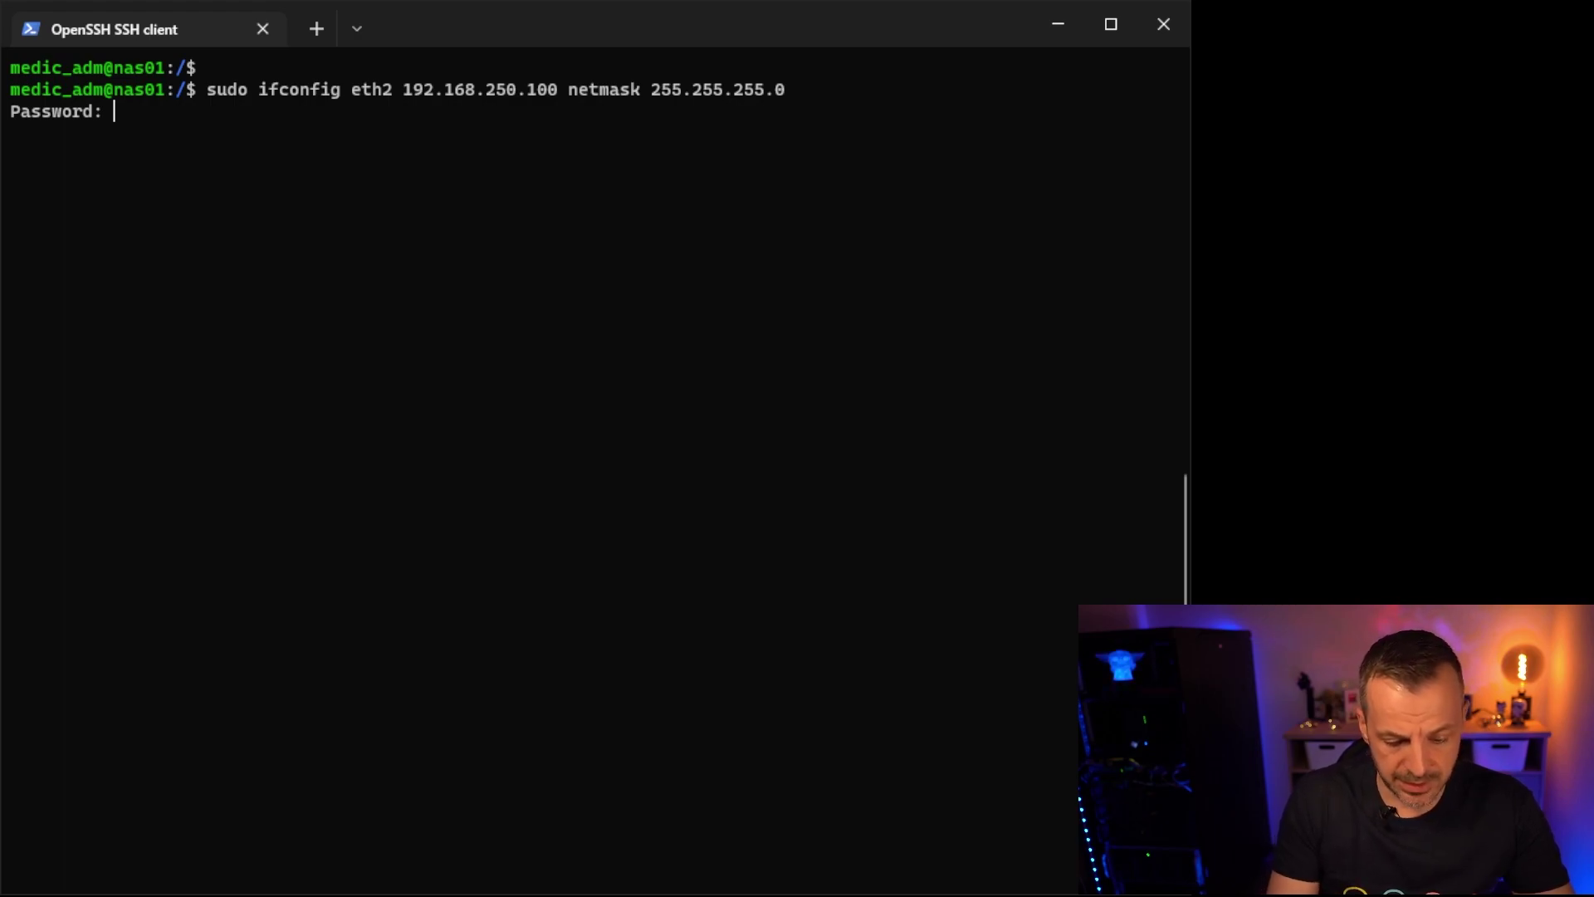
key("Return")
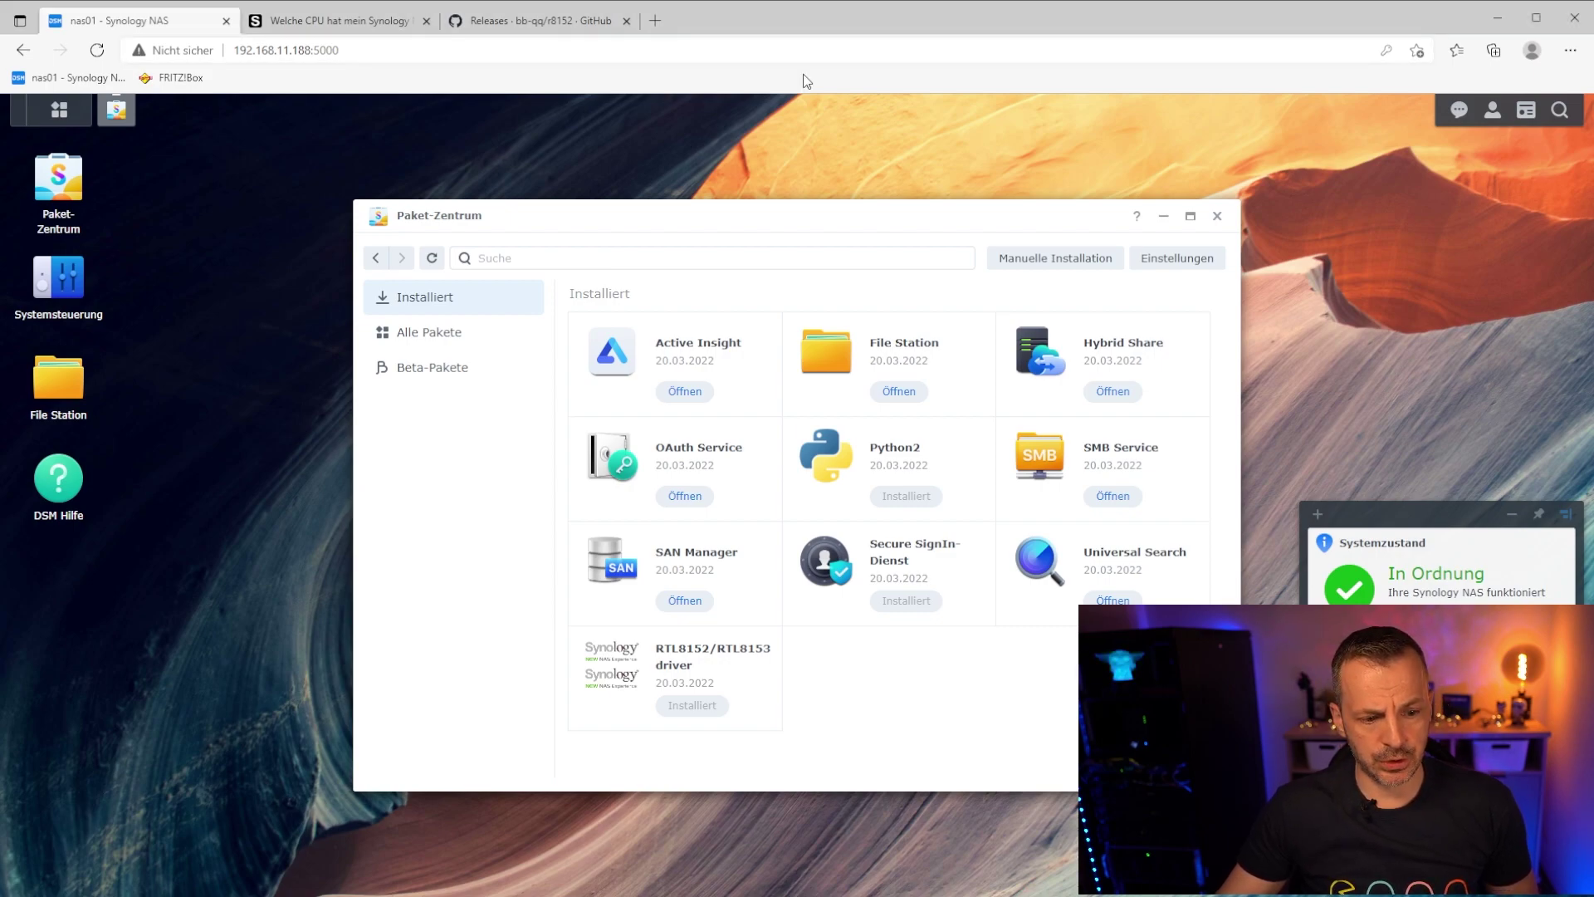
- In DSM, close Paket-Zentrum and open the Netzwerkschnittstelle list in the Systemsteuerung's network settings
left_click(1217, 216)
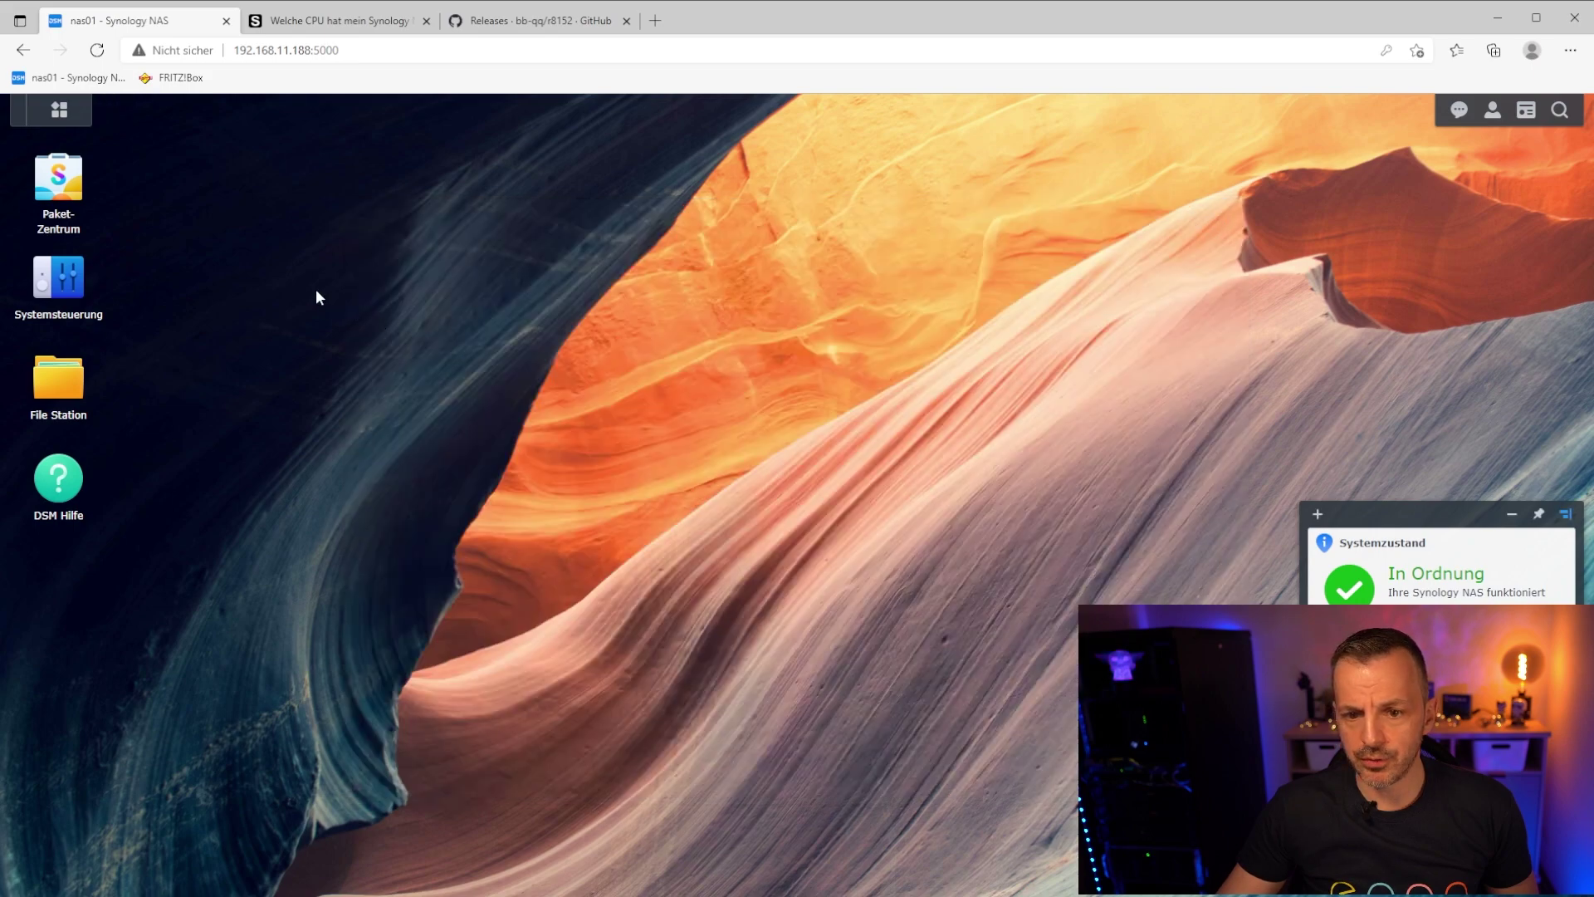
left_click(63, 287)
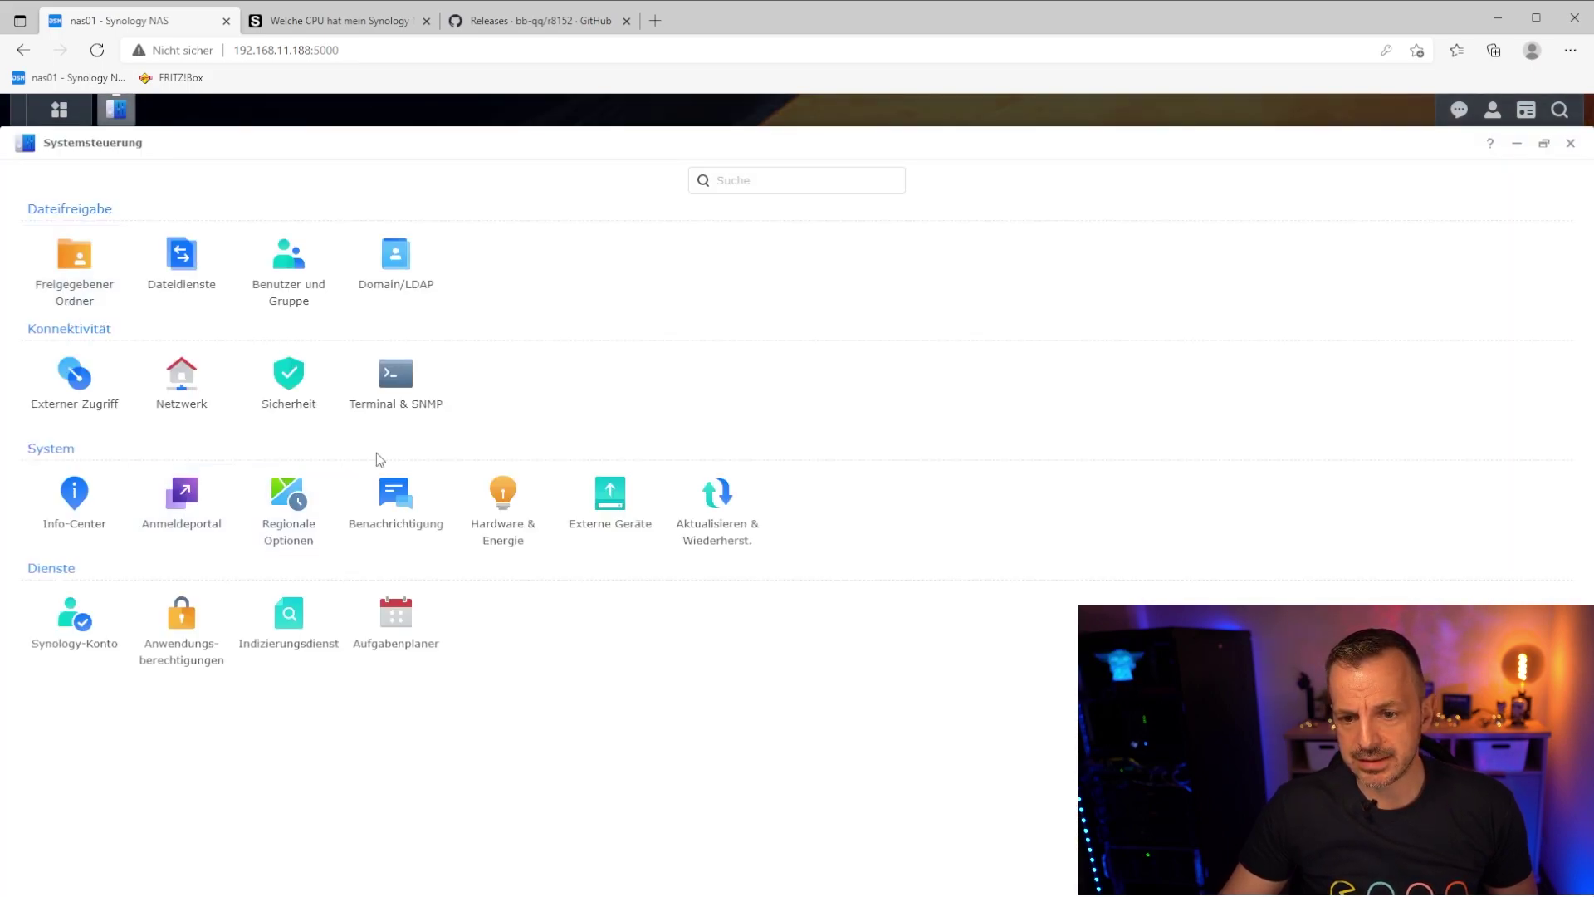
left_click(189, 394)
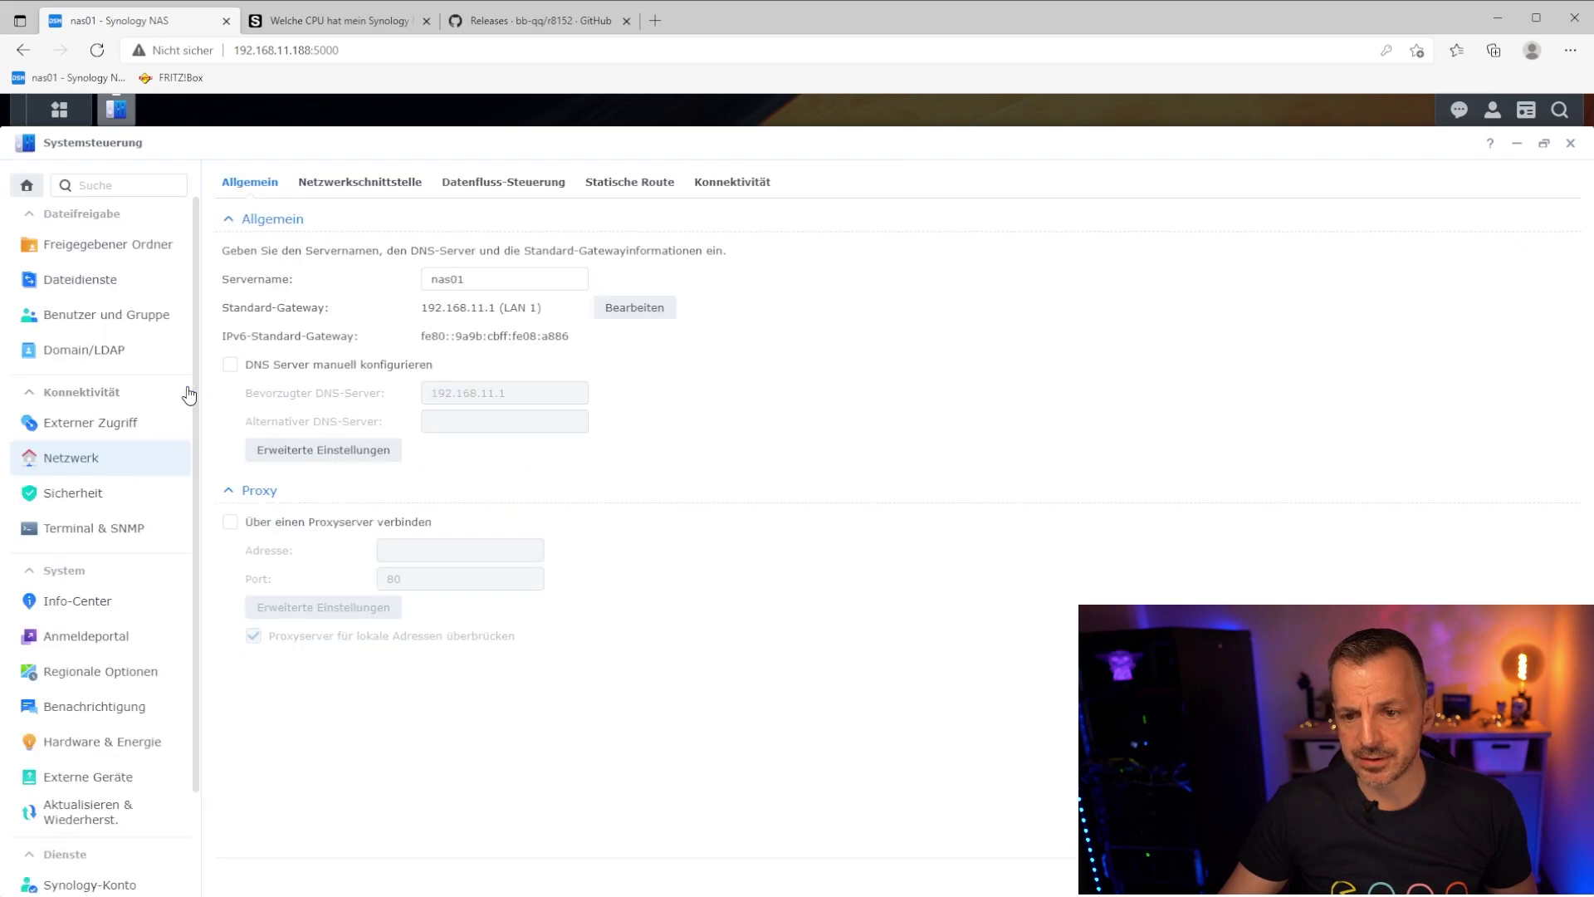
left_click(366, 184)
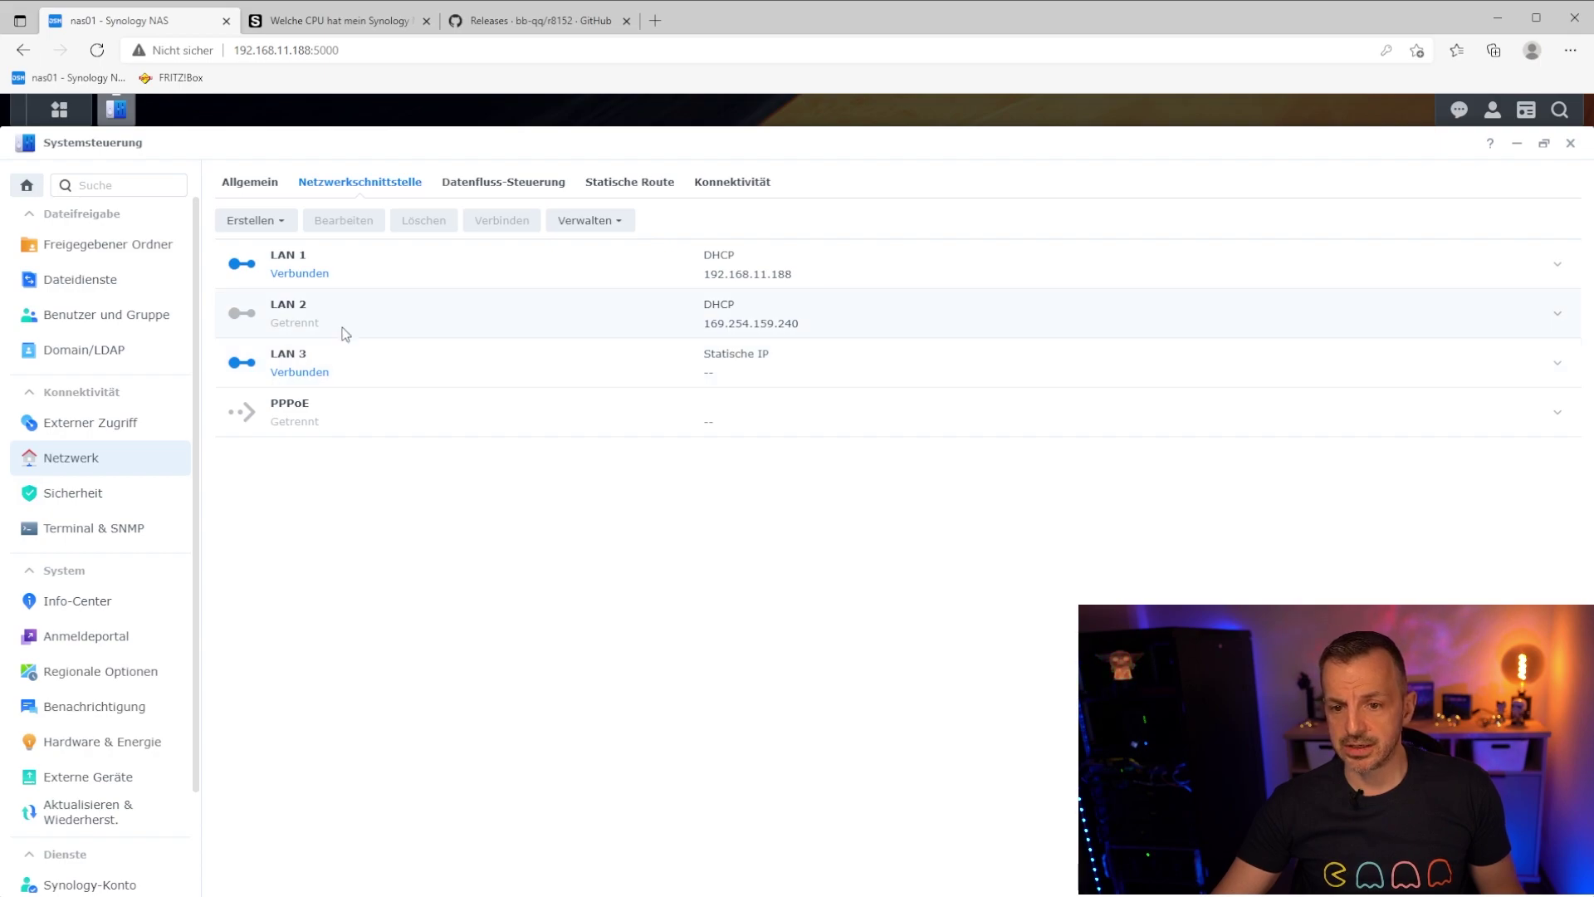
- Edit LAN 3's manual IPv4 configuration, setting the IP address to 192.168.250.100 and the subnet mask to 255.255.255.0
left_click(338, 373)
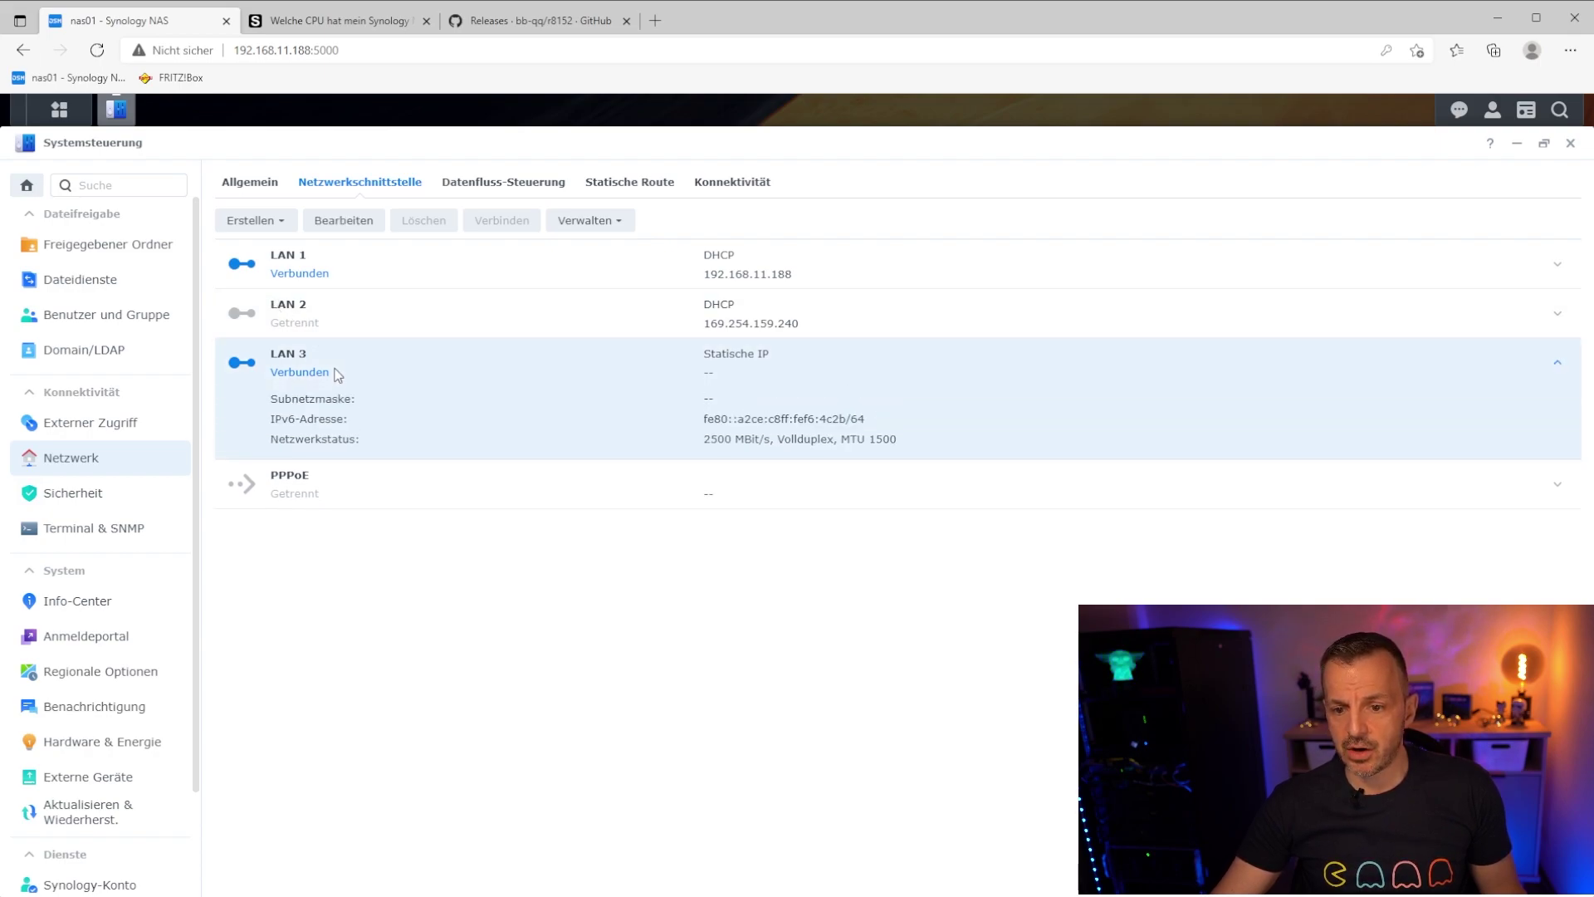
left_click(347, 224)
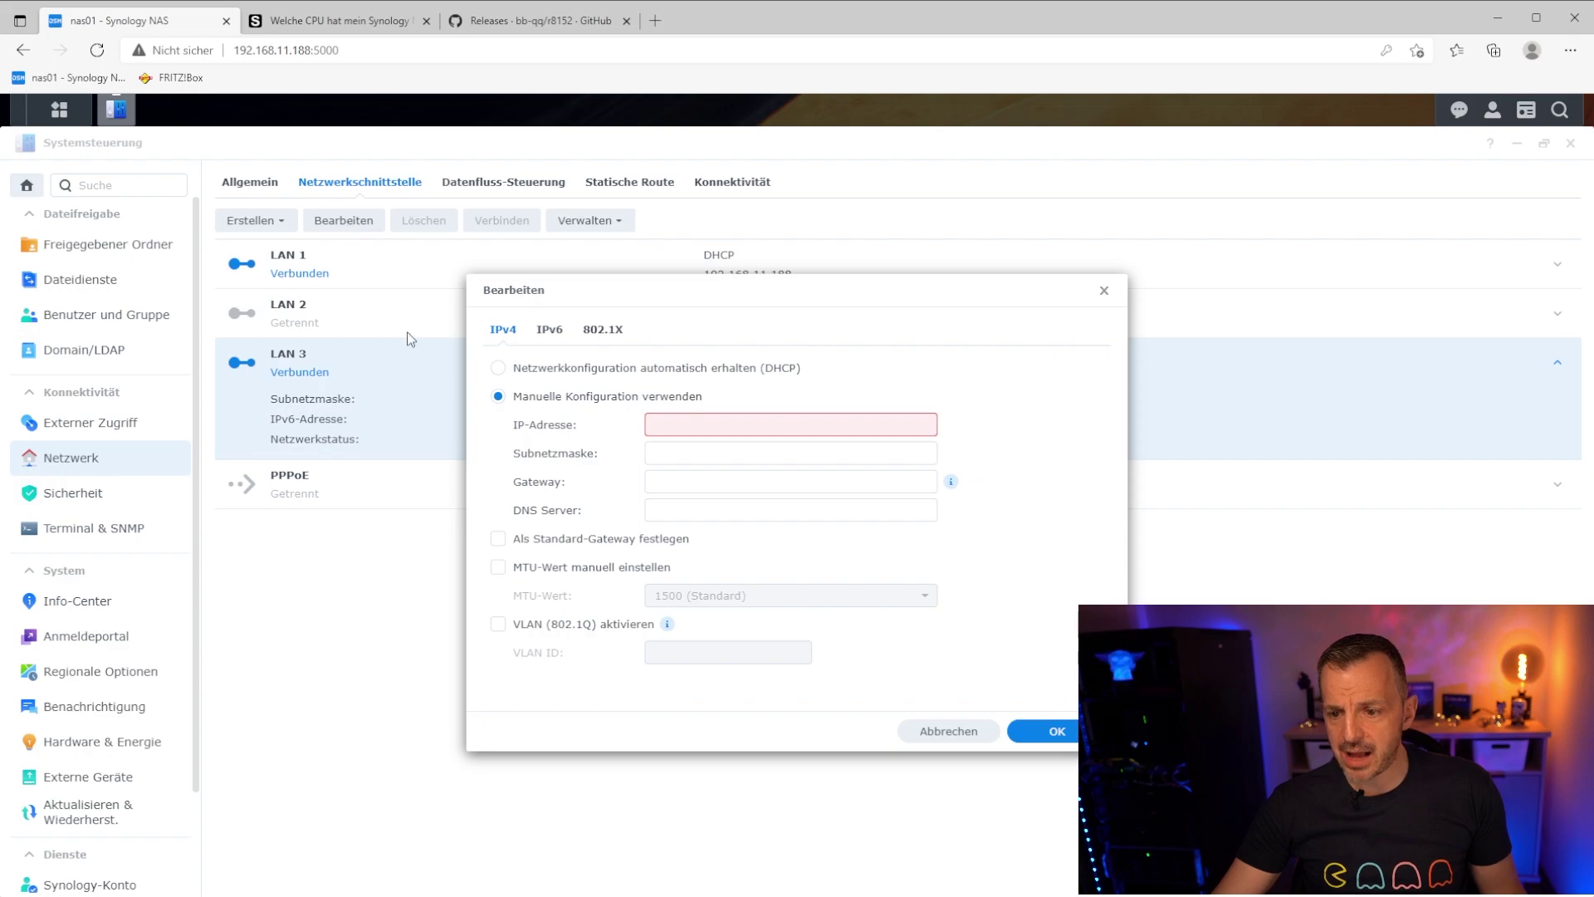
left_click(718, 431)
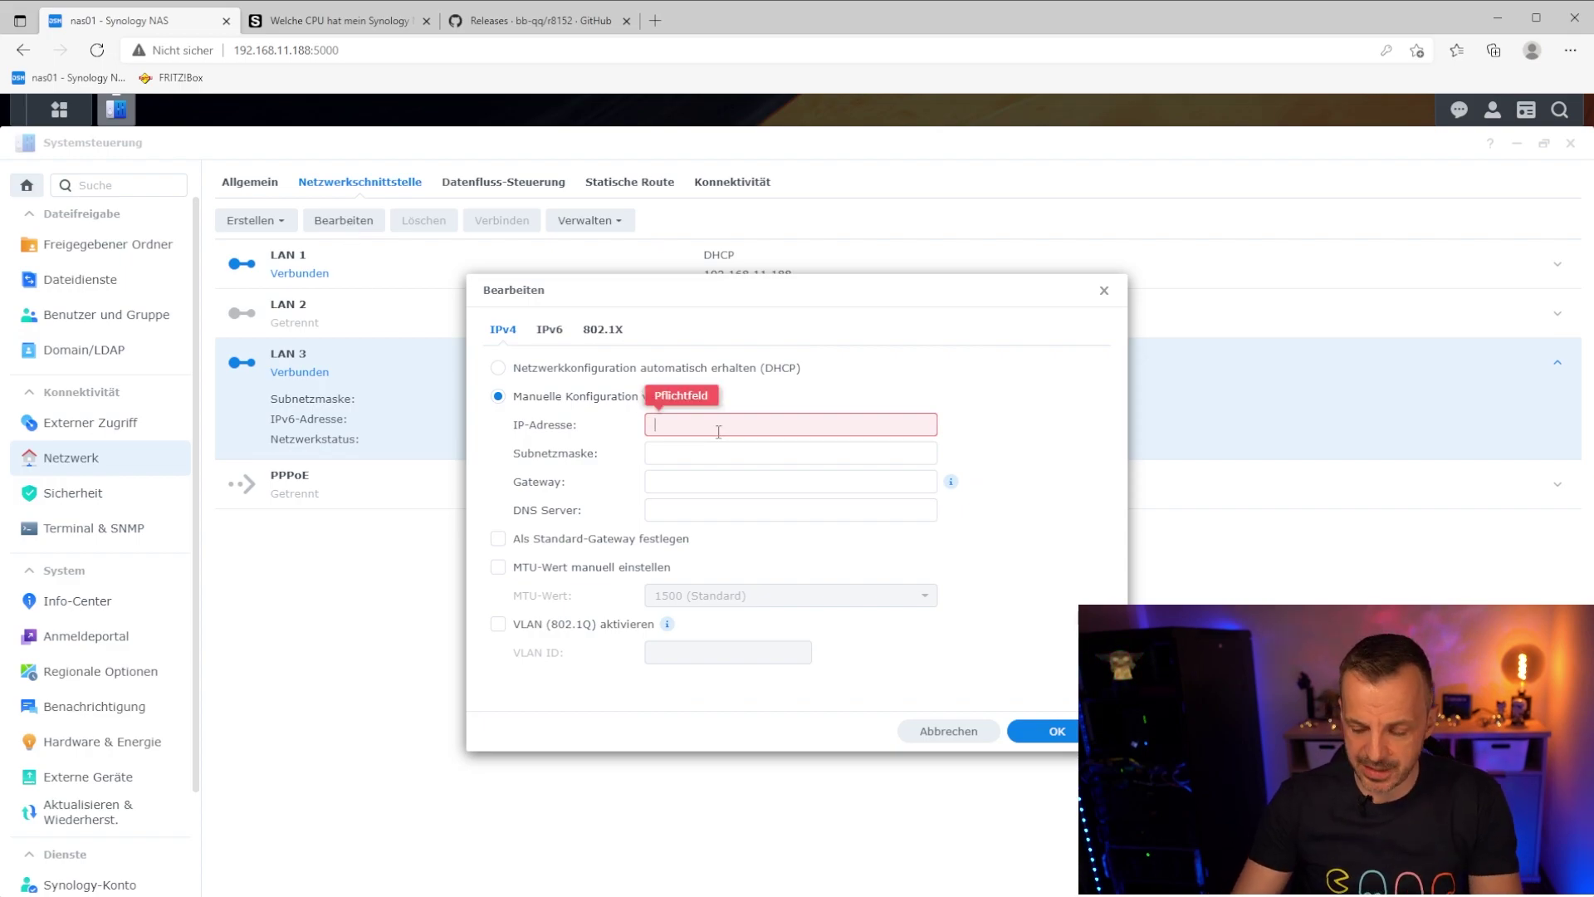
type("192.168.250.100")
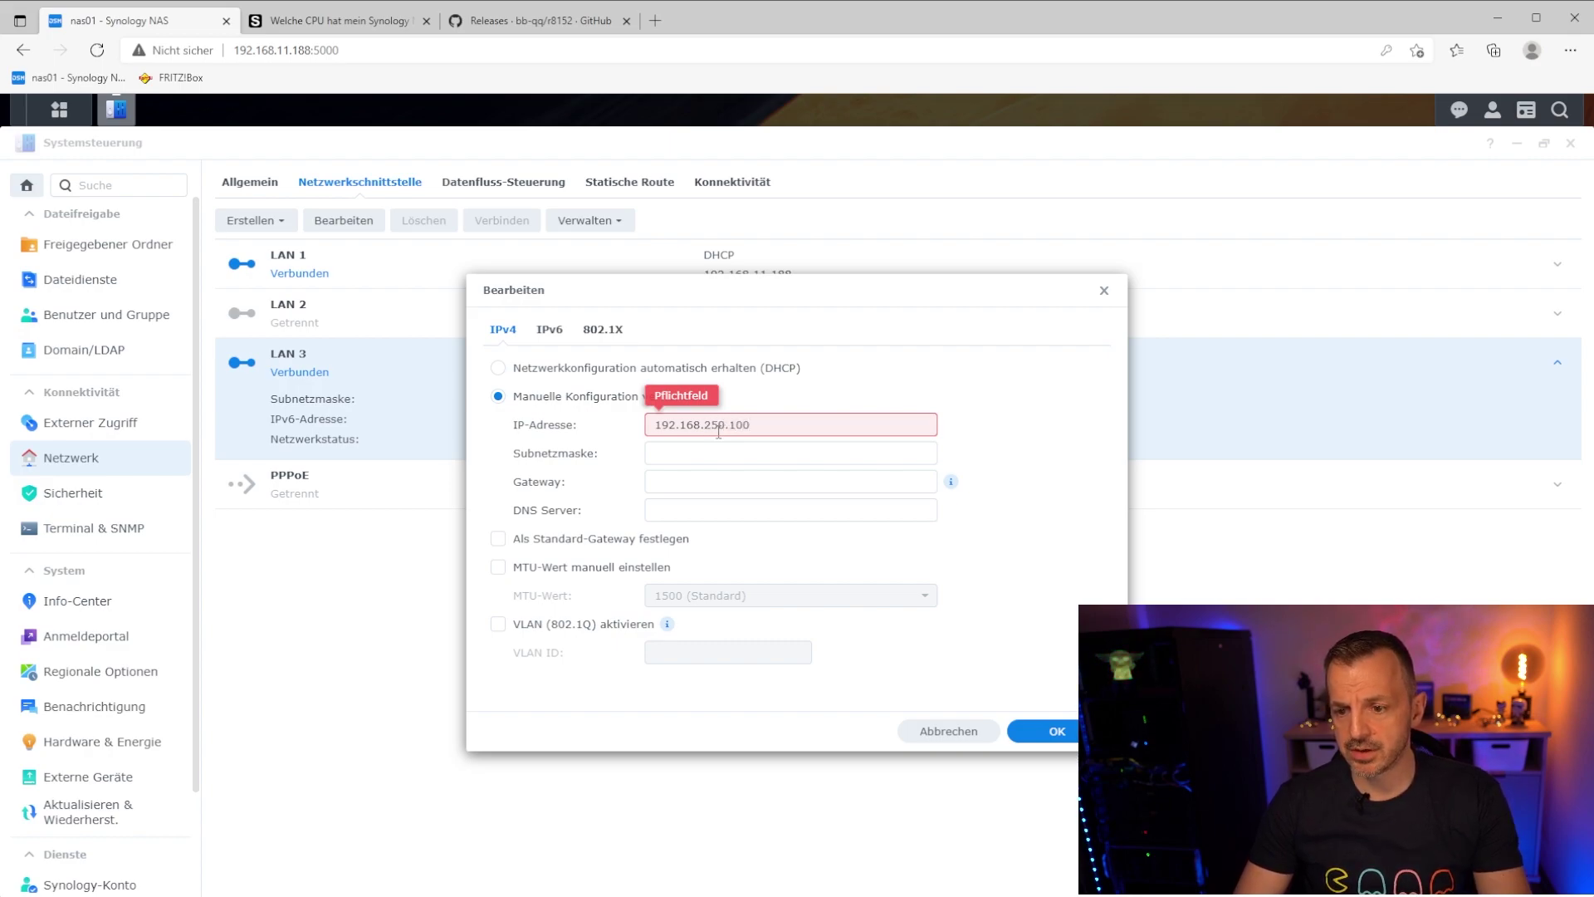
key("Tab")
type("255.2")
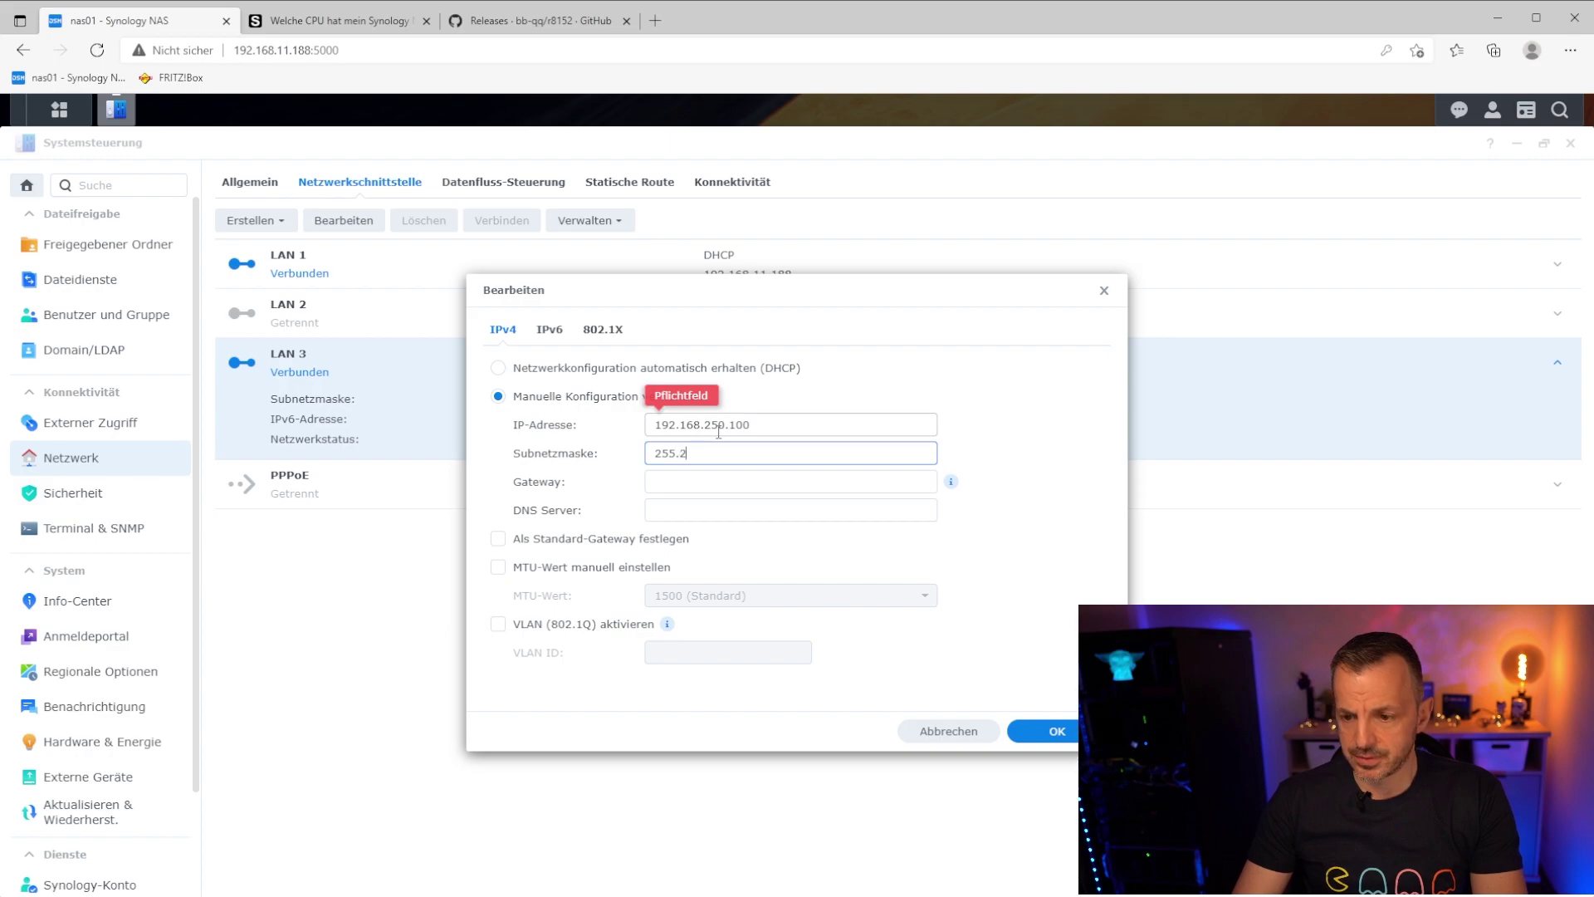
type("55.255.0")
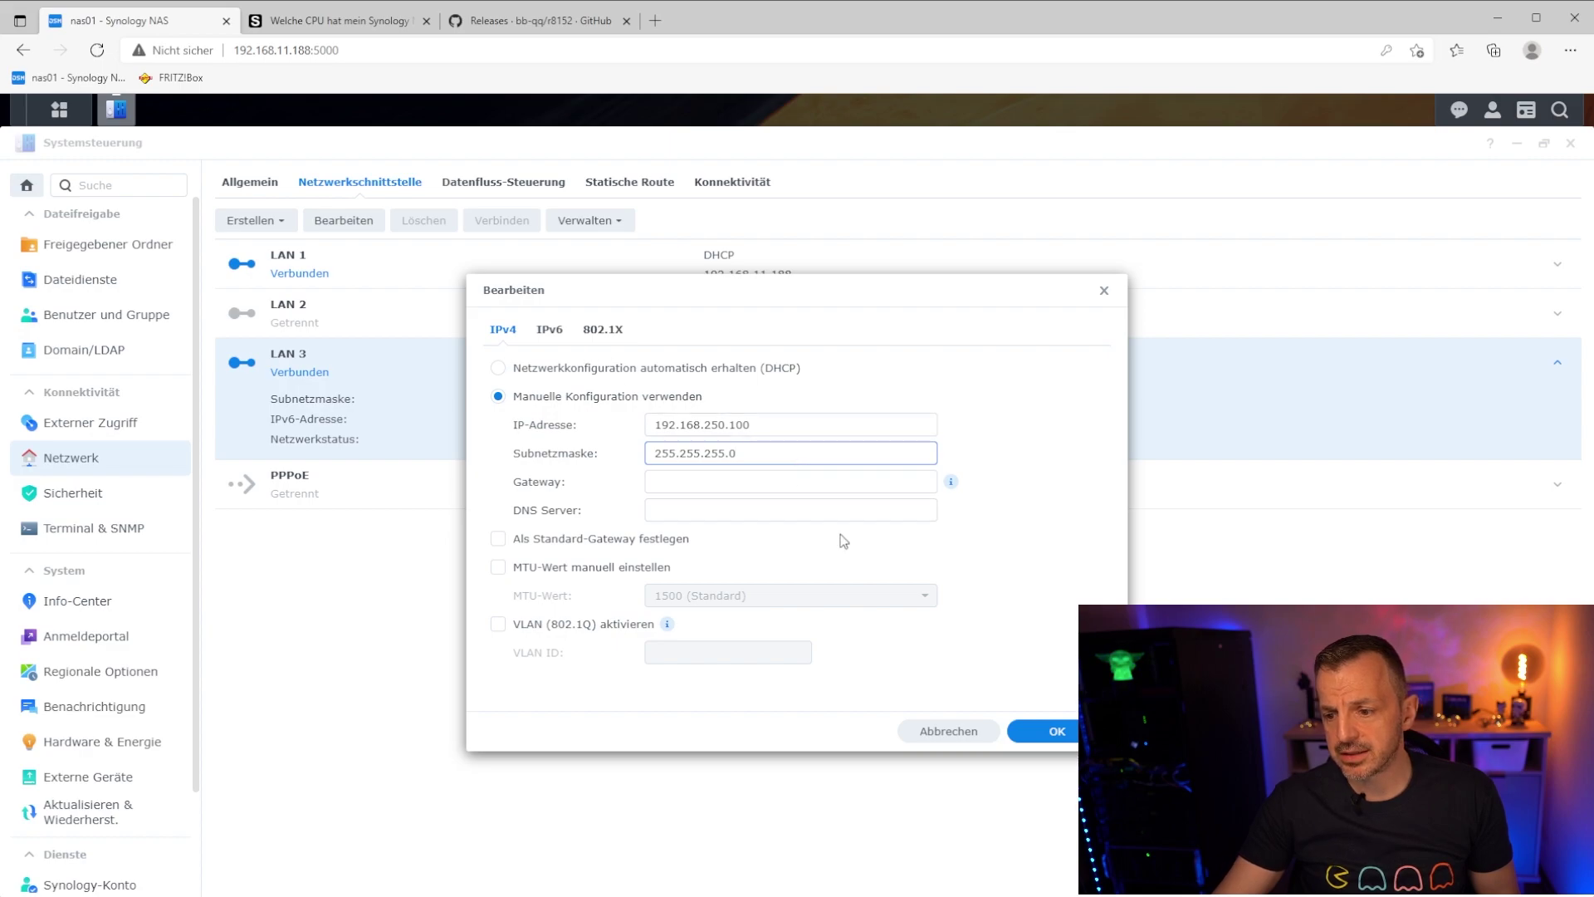
- Set LAN 3's IPv6-Setup to Aus and apply the interface settings
left_click(549, 334)
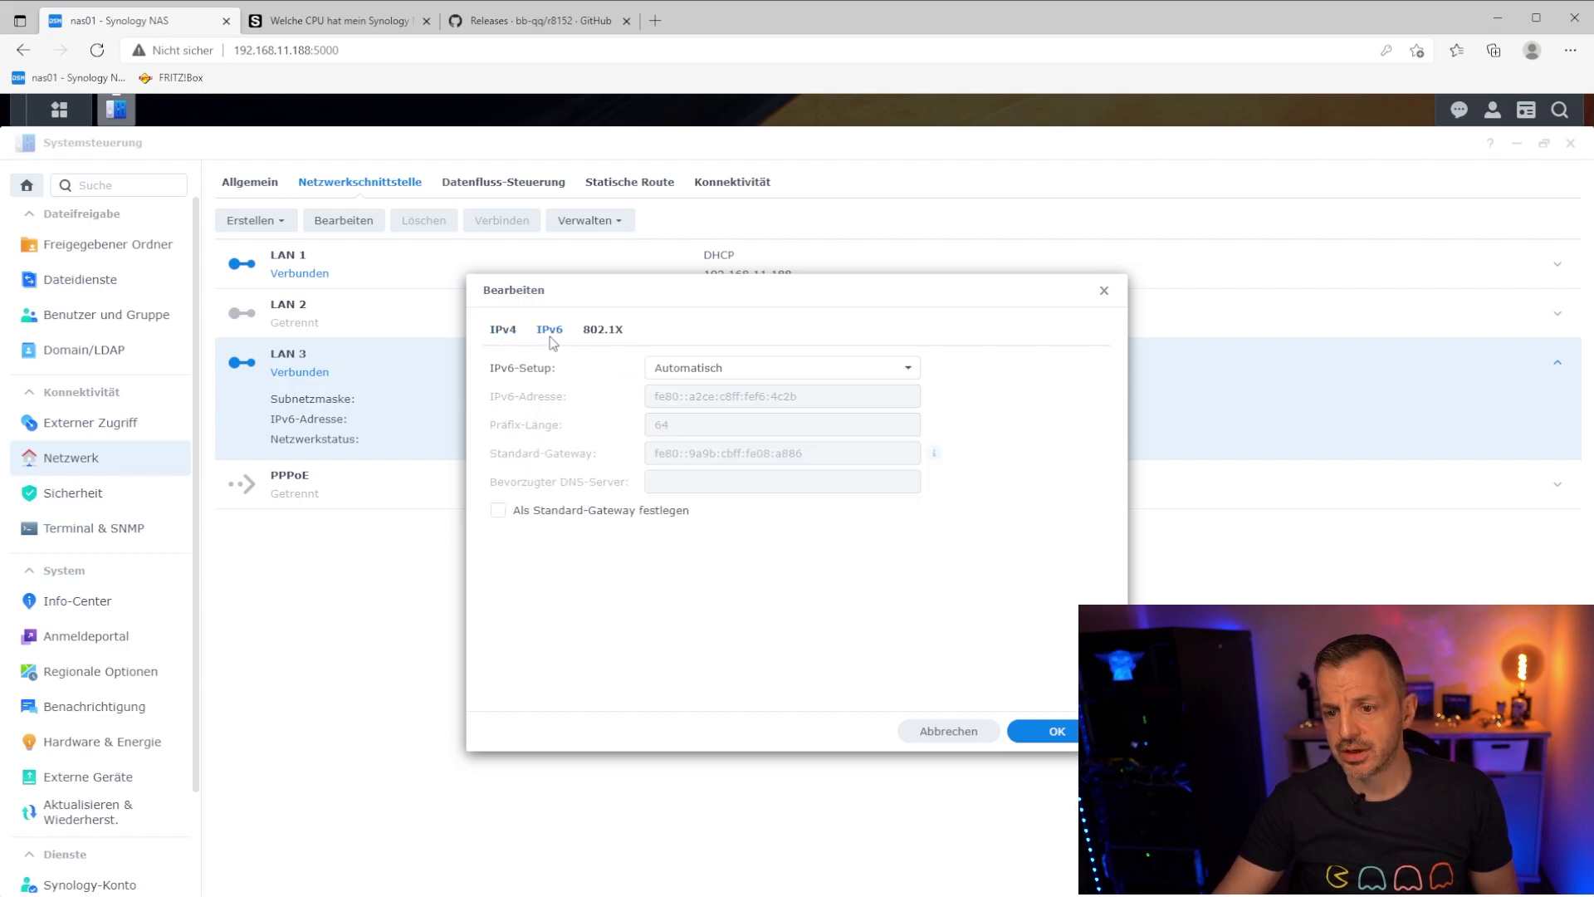
left_click(673, 371)
left_click(671, 398)
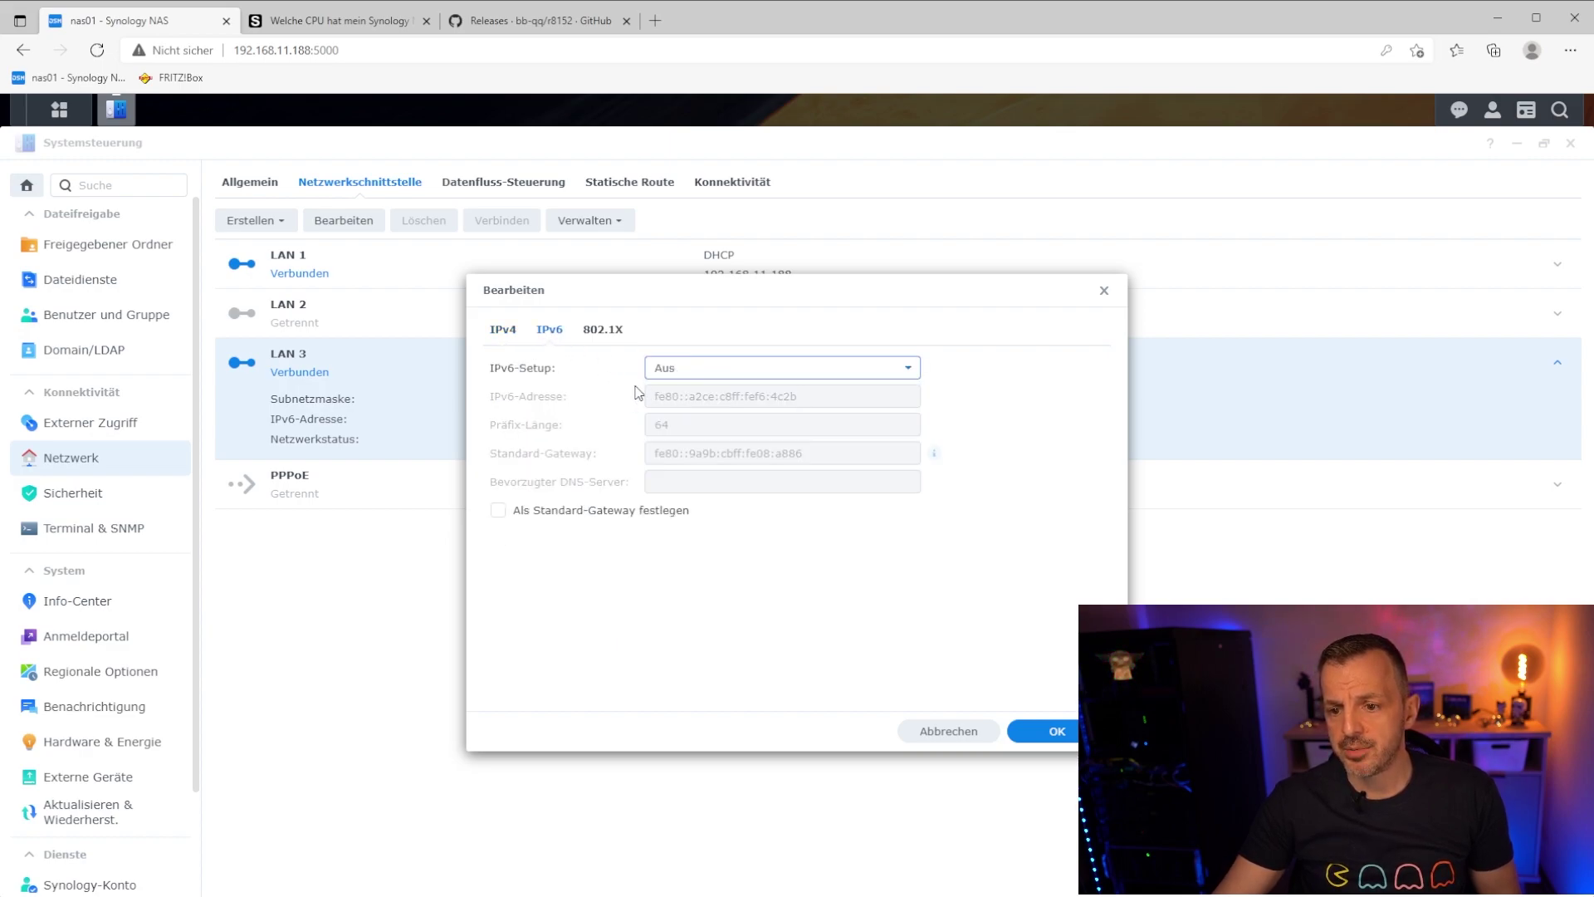
left_click(491, 331)
left_click(1052, 730)
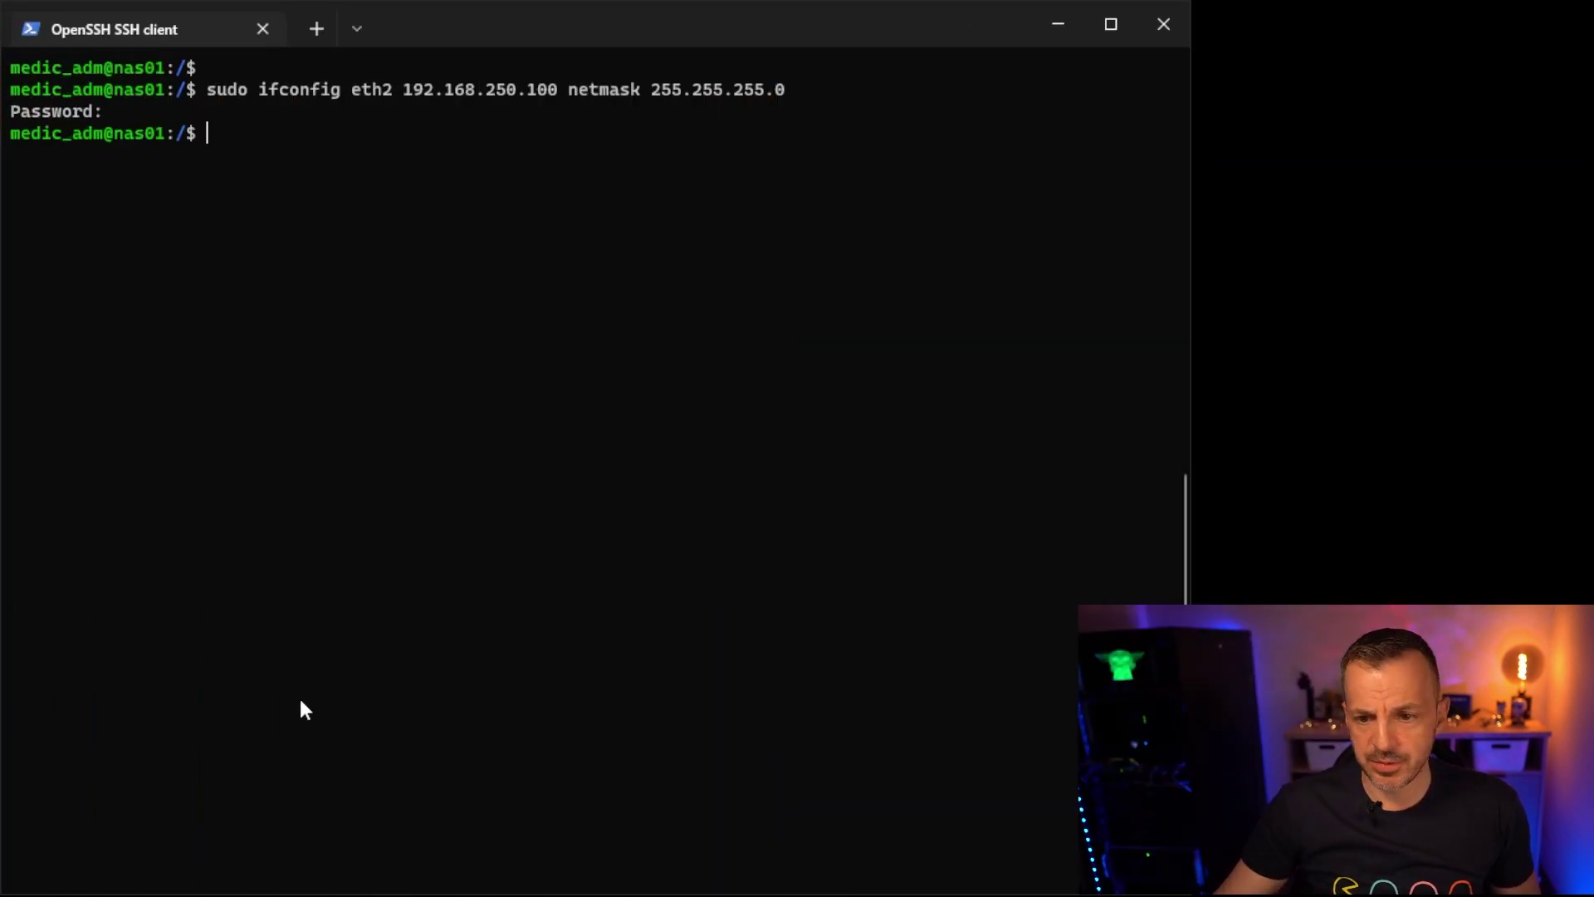
- Switch to the SSH terminal and end the NAS session with exit
type("exit")
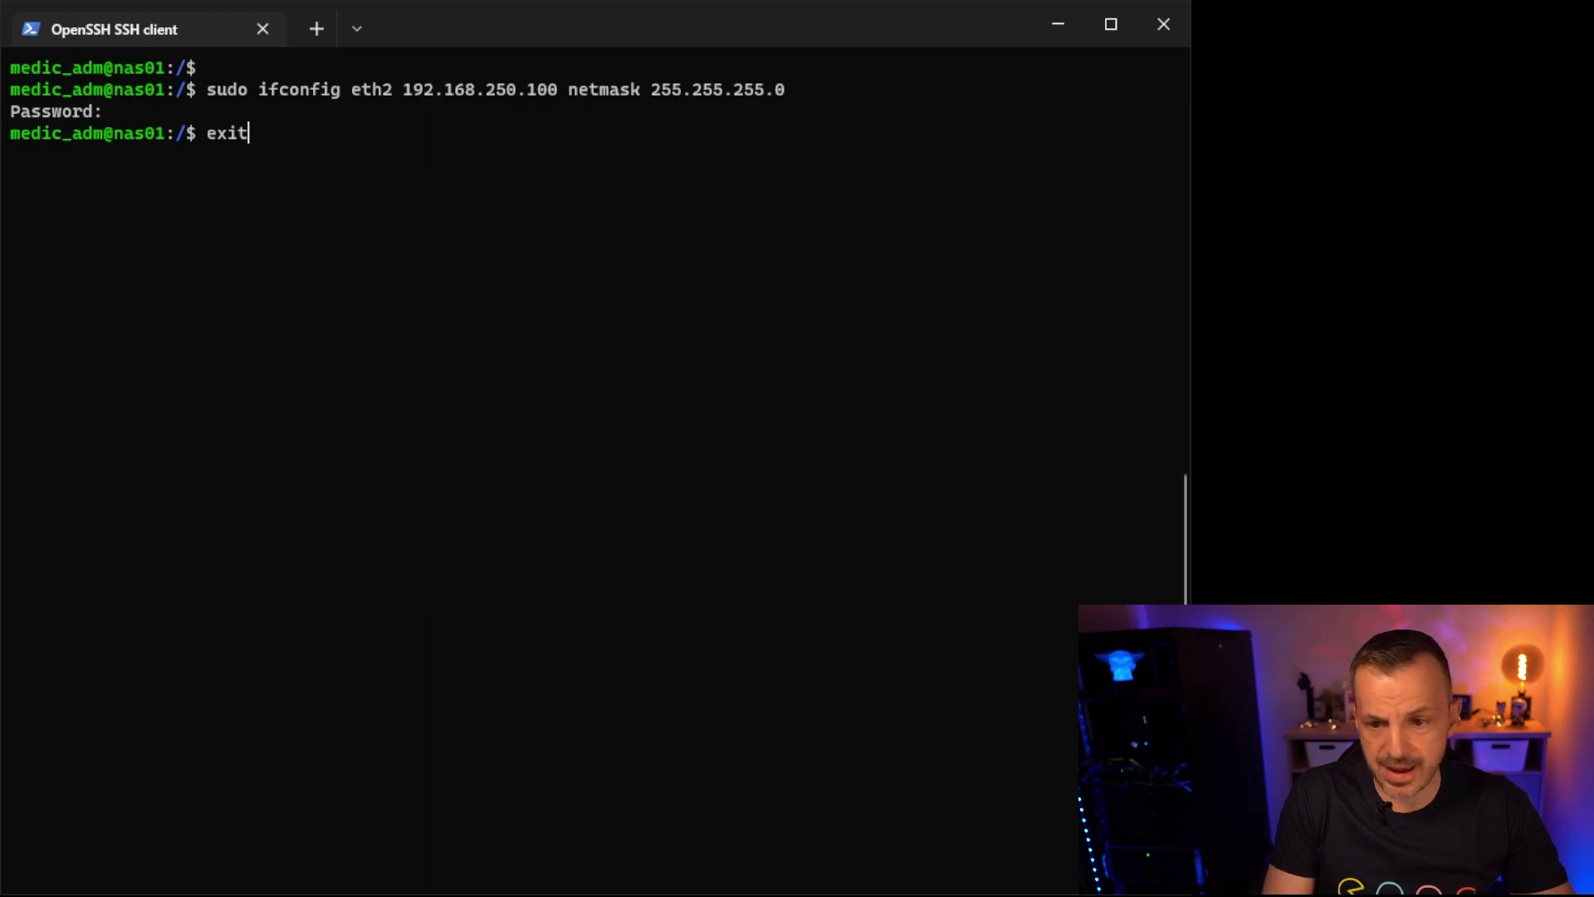
key("Return")
key("Return")
key("Return")
key("Return")
- Ping 192.168.250.100 from the local PowerShell prompt, and clear the console with cls
type("p")
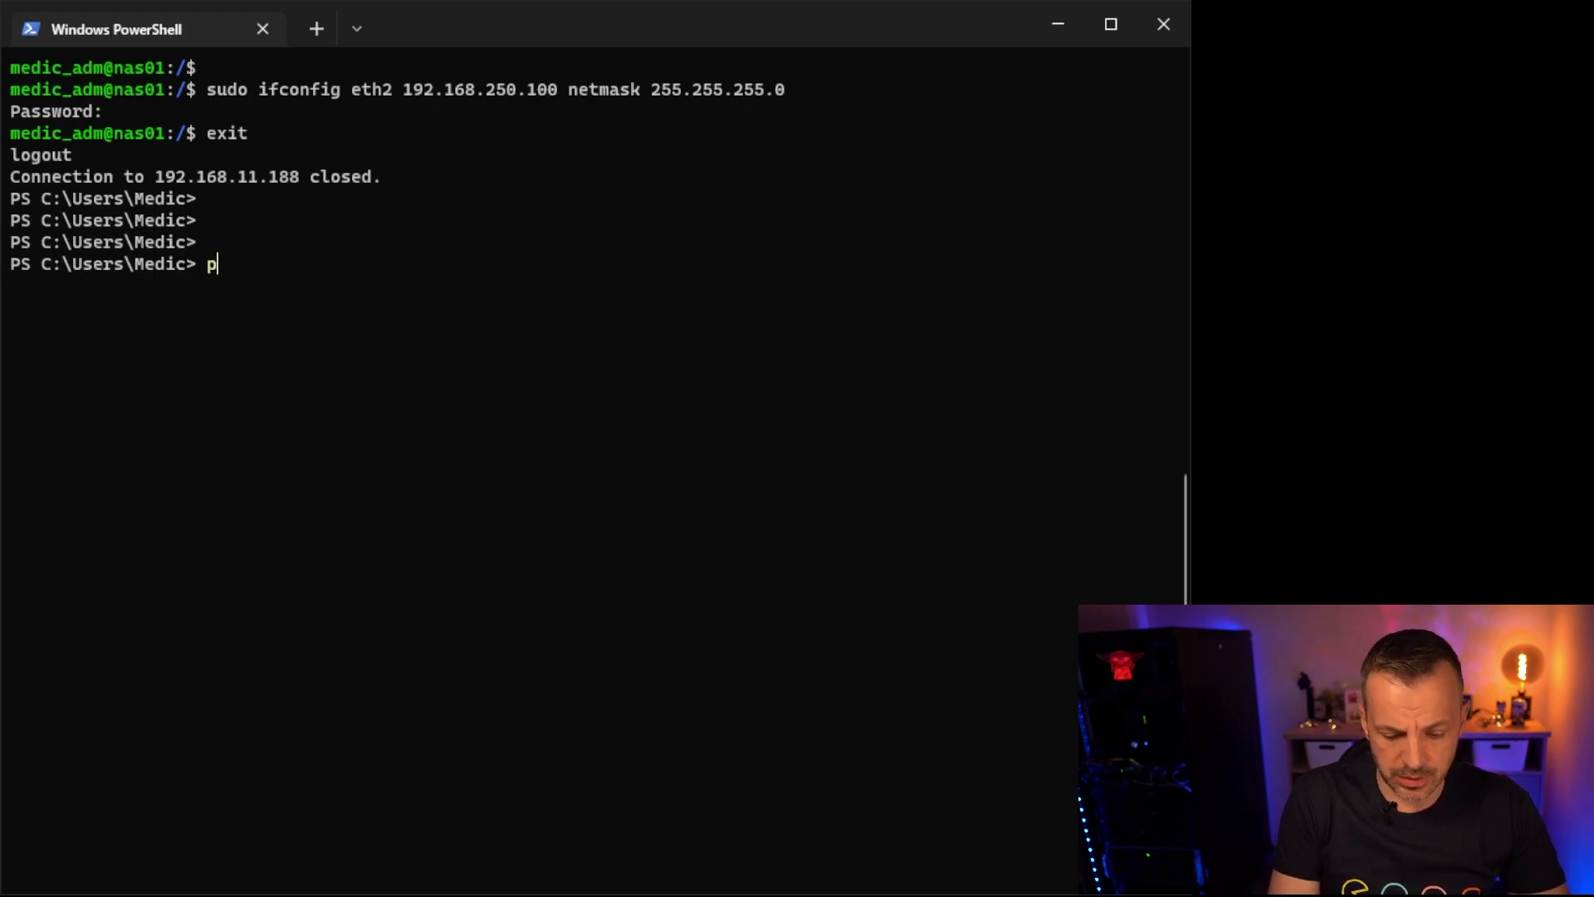
type("ing 192.")
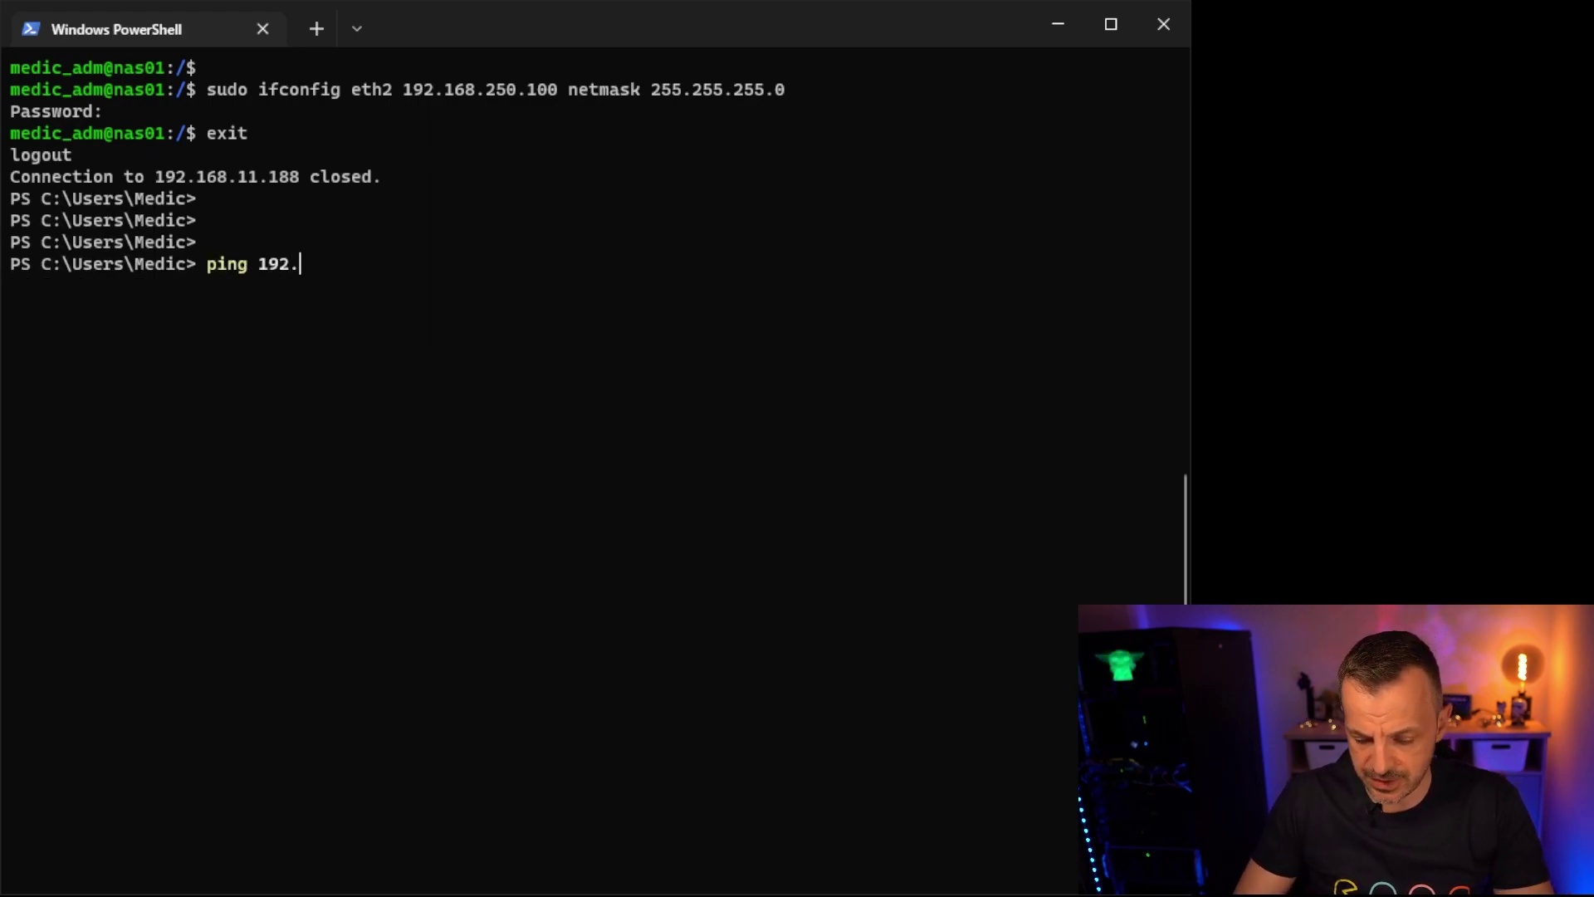
type("168.250.100")
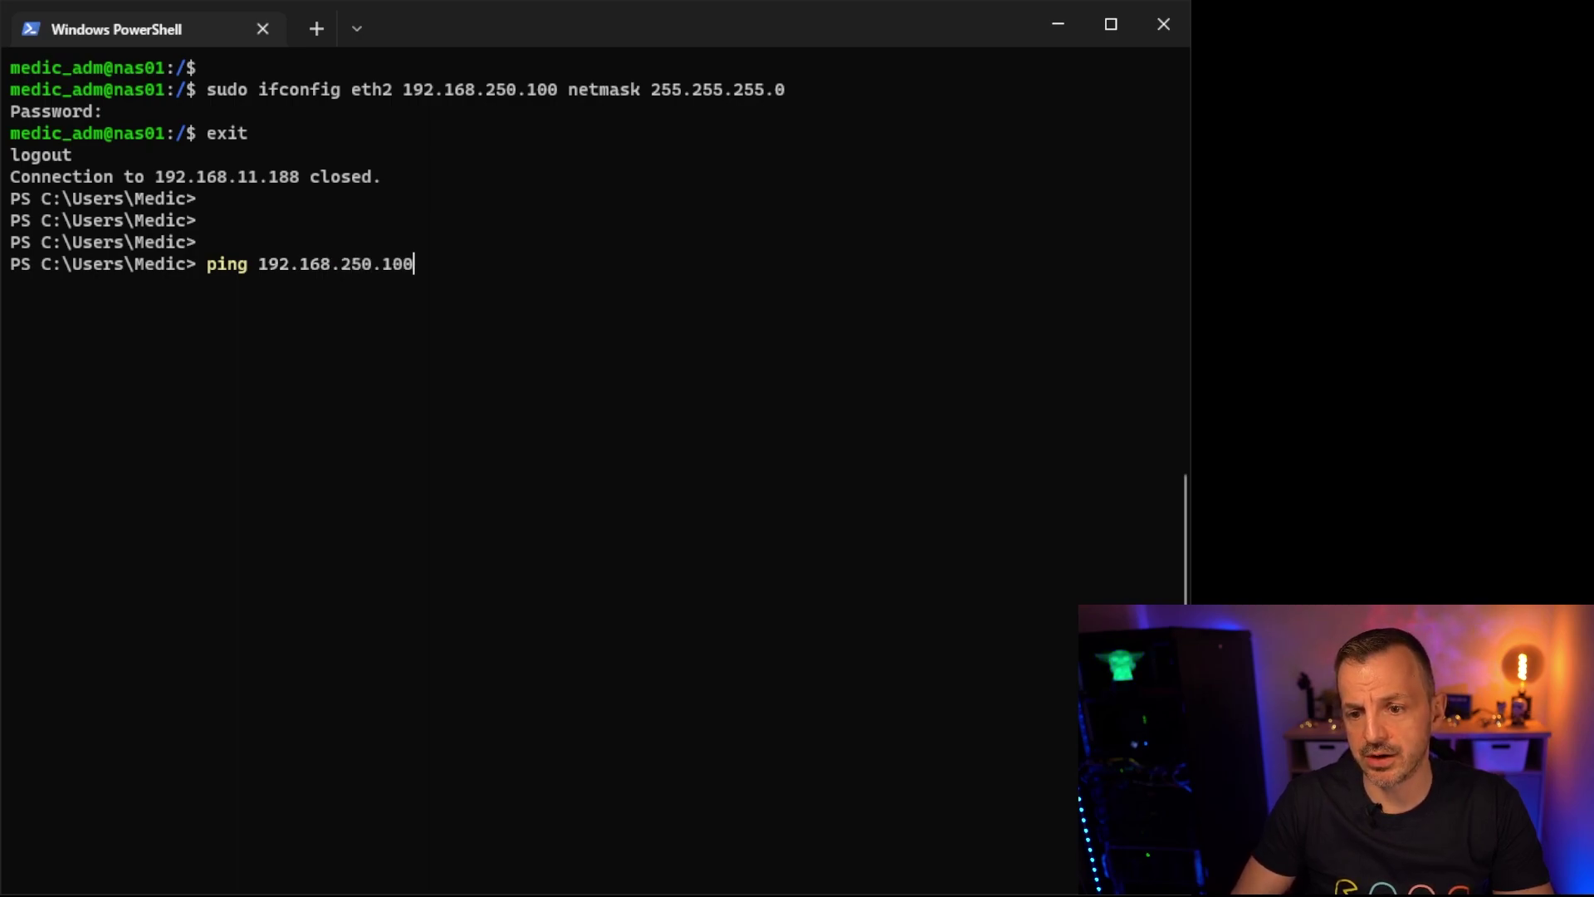
key("Return")
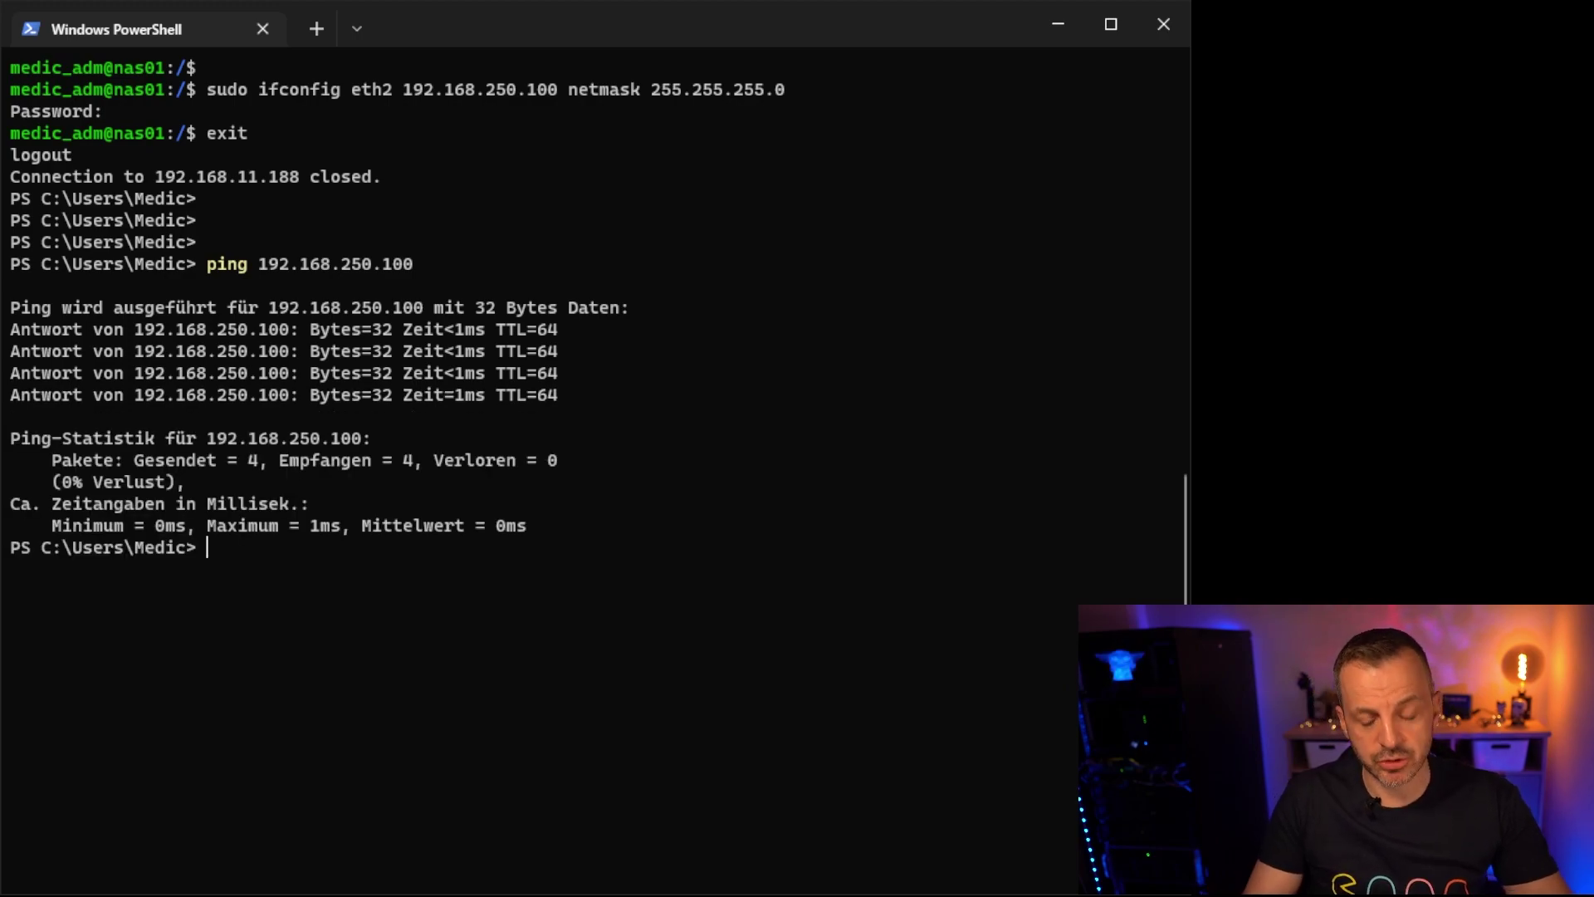
type("cls")
key("Return")
key("Return")
key("Return")
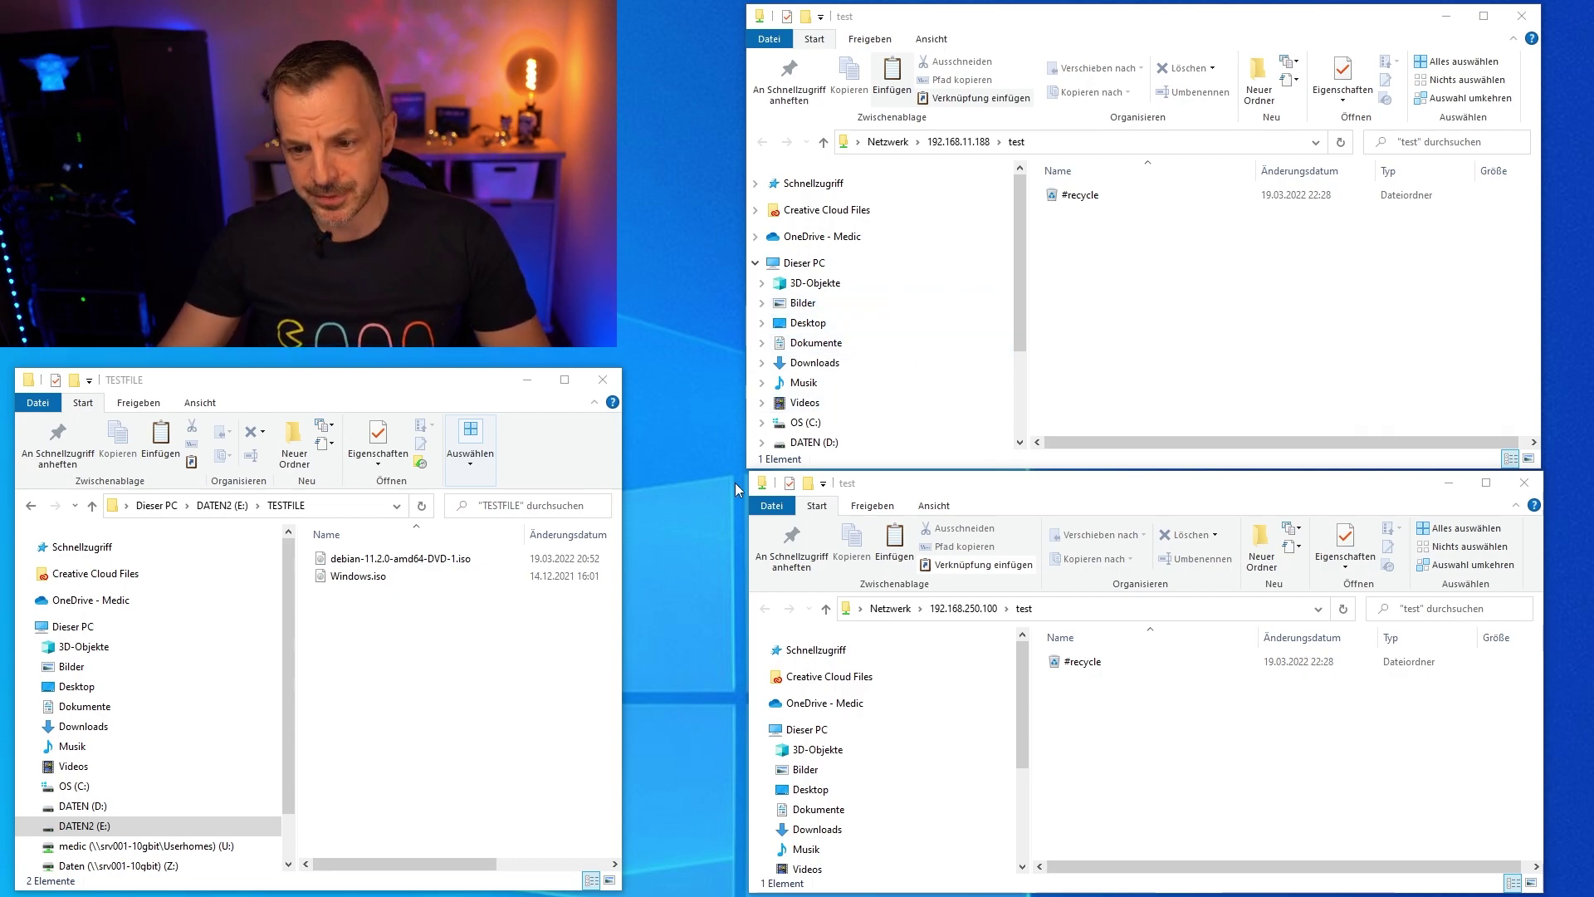
- In File Explorer, test copying Windows.iso from TESTFILE to the test share on 192.168.11.188, check the transfer speed, and cancel the copy
left_click(366, 581)
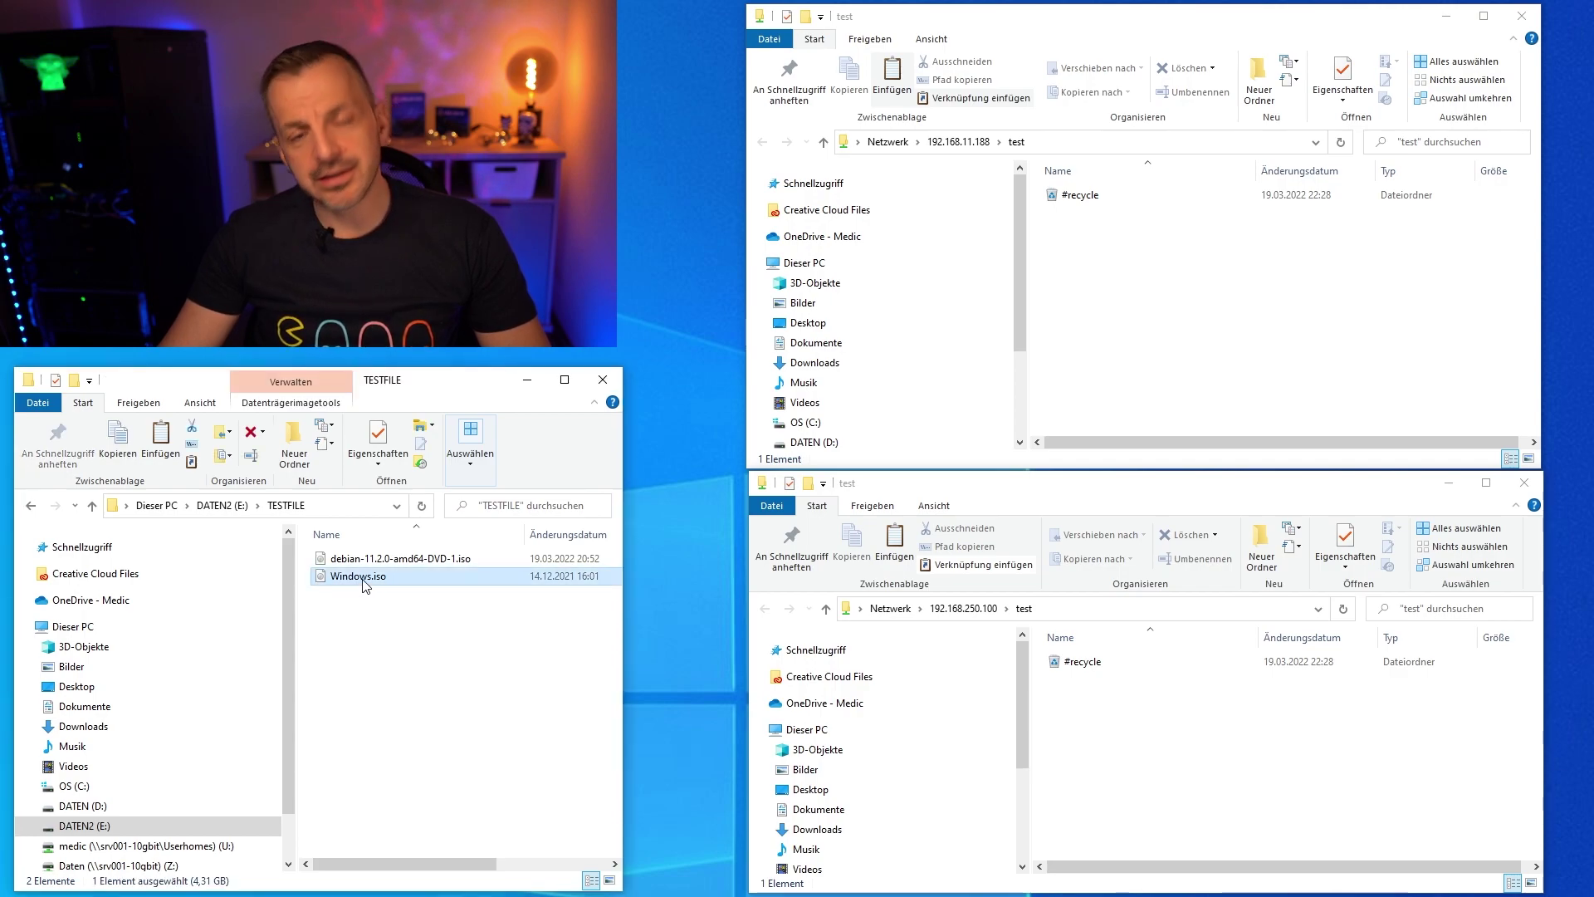
right_click(363, 584)
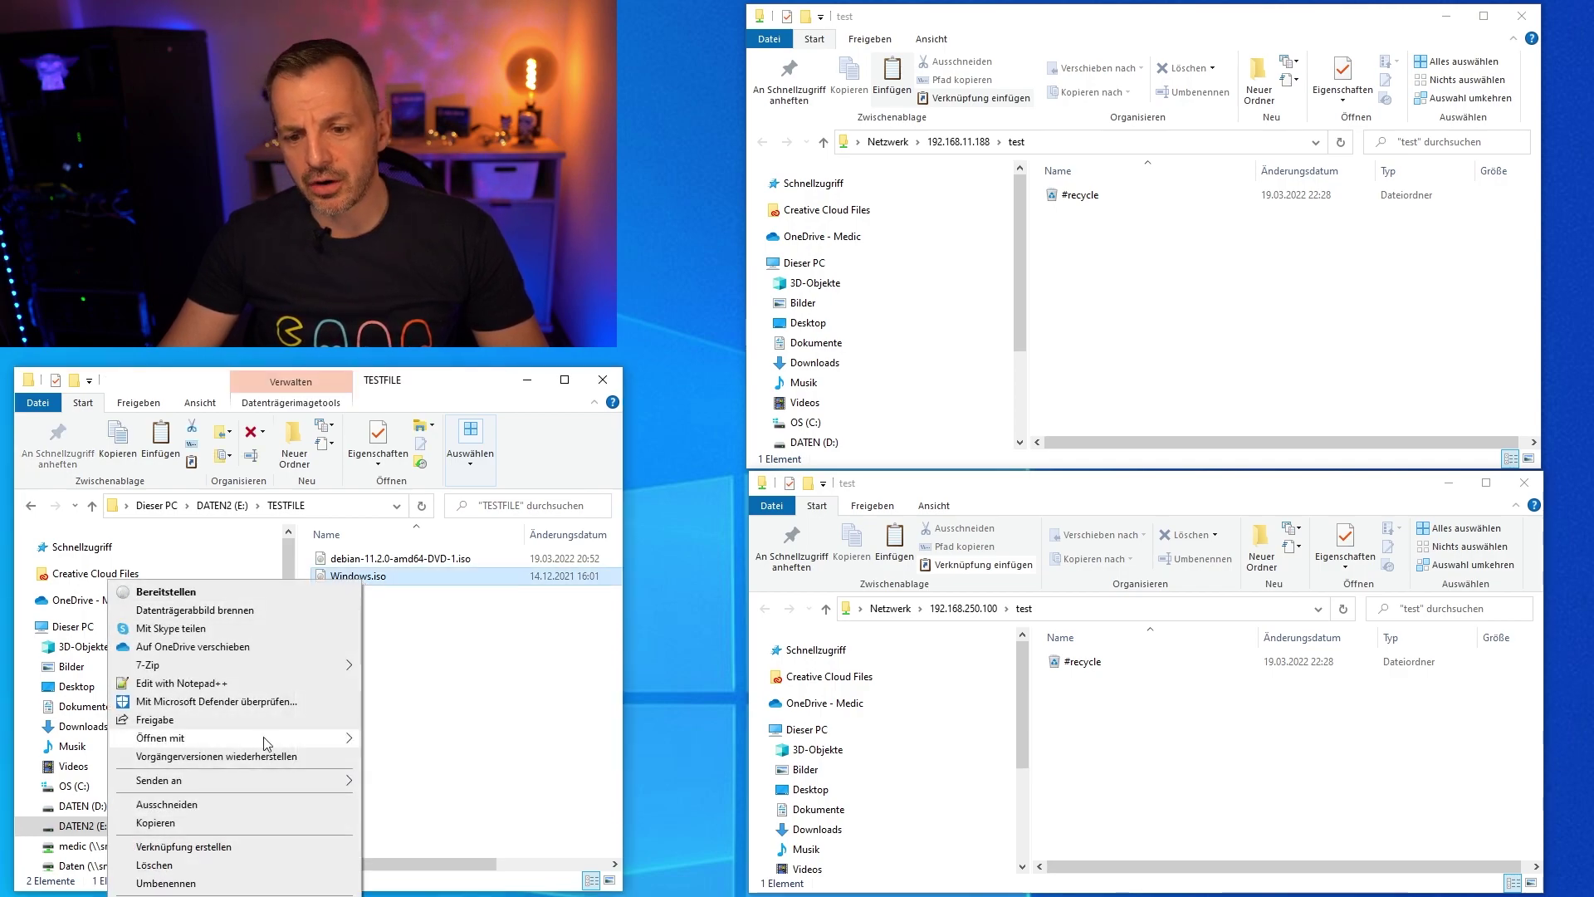
left_click(187, 811)
left_click(1163, 306)
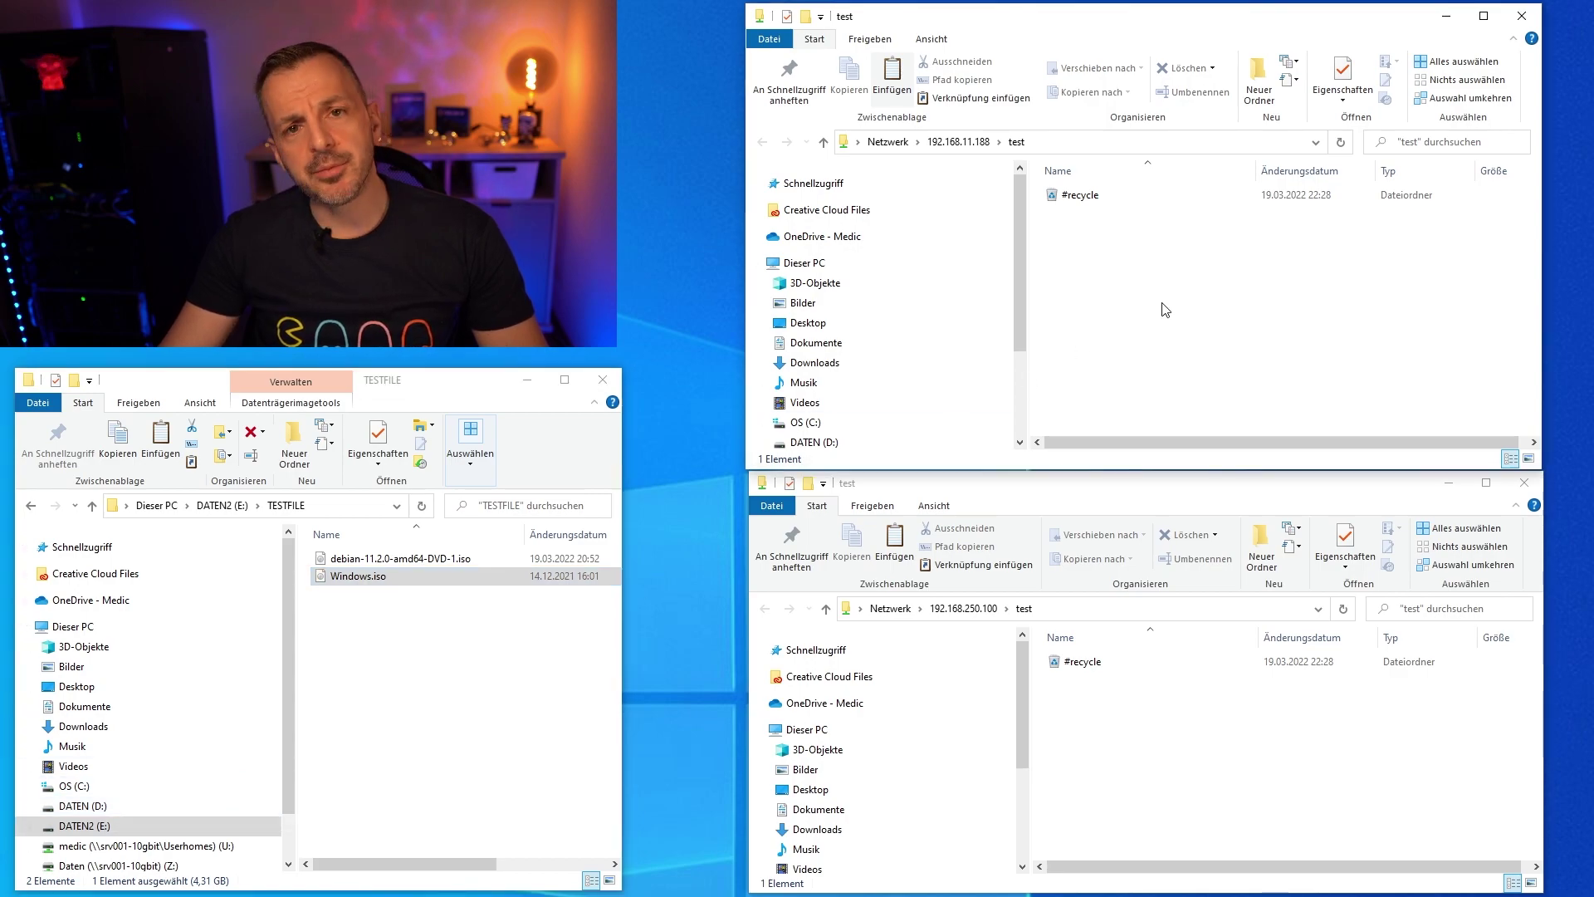
right_click(1165, 310)
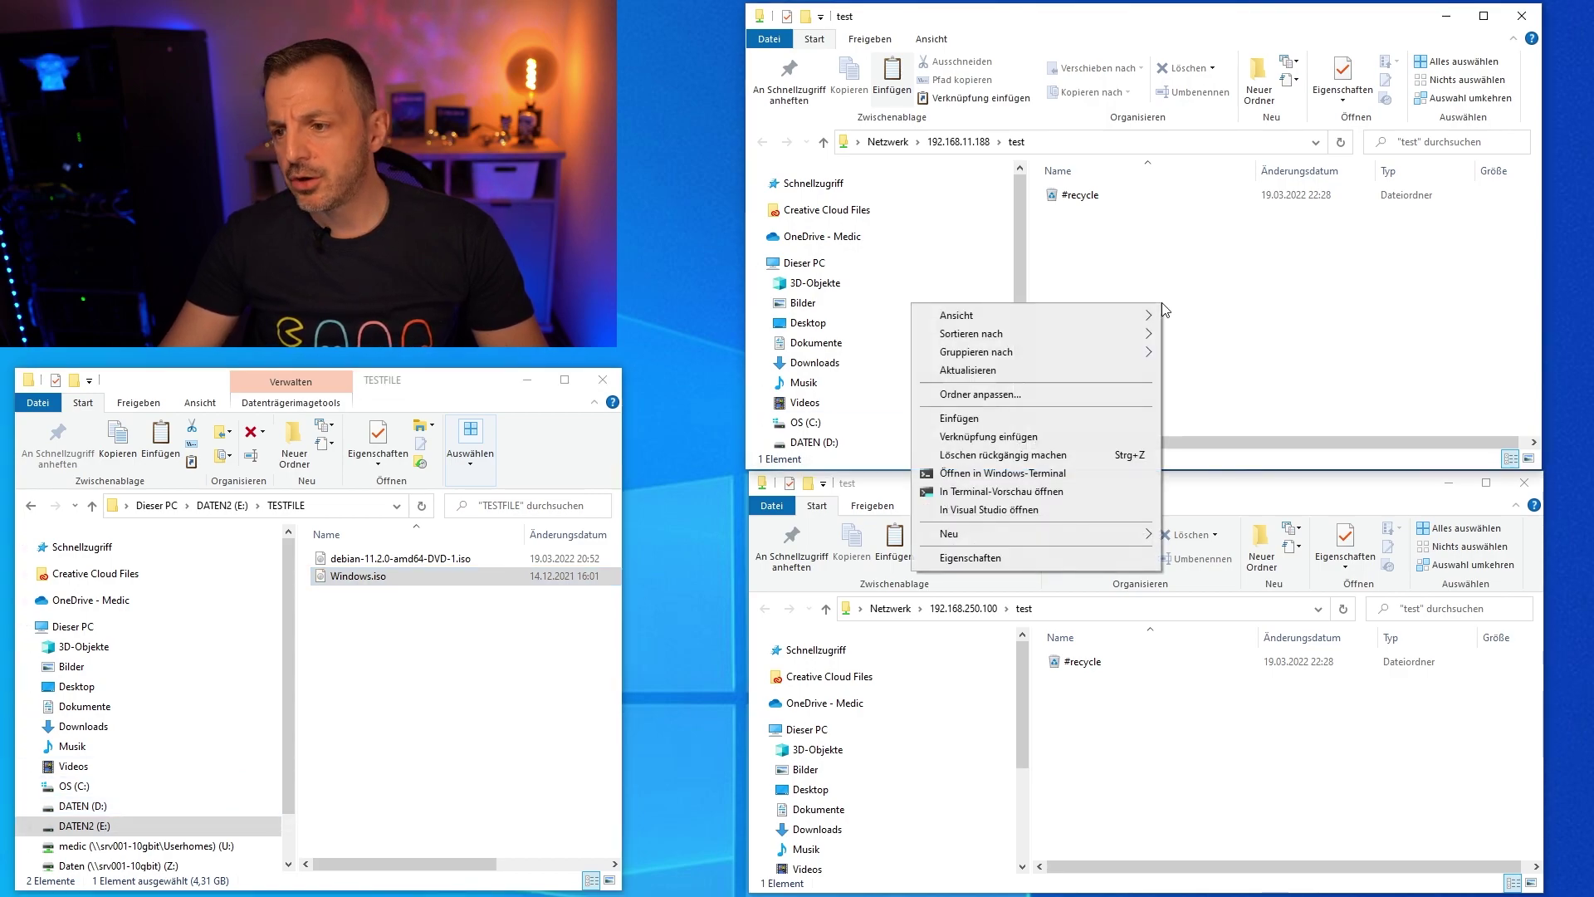
left_click(1024, 422)
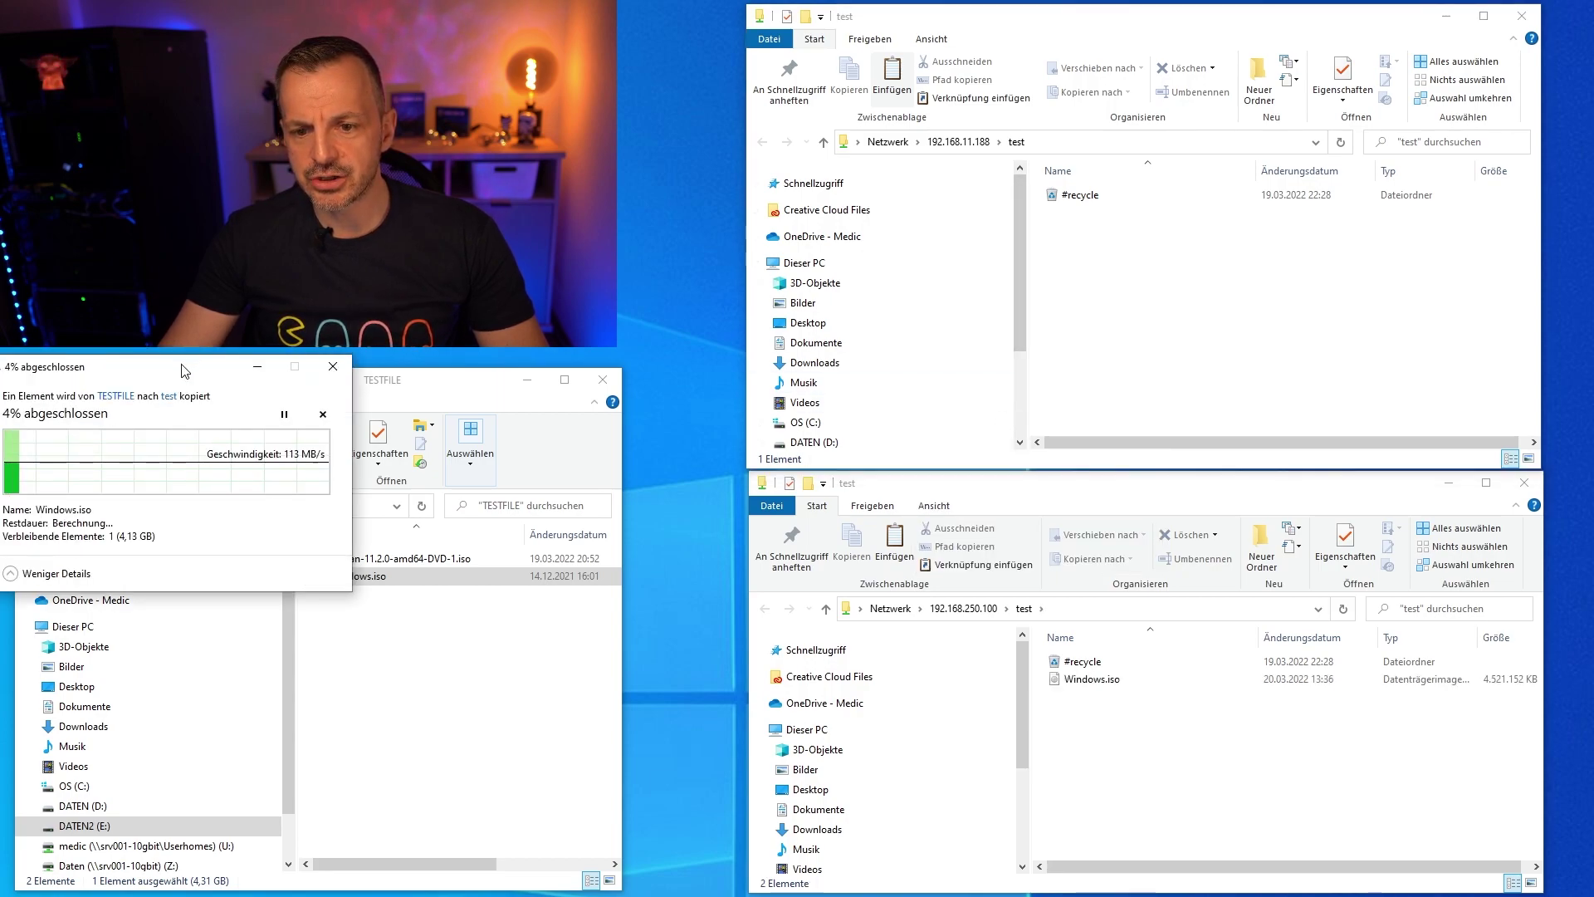
left_click_drag(185, 370, 1055, 270)
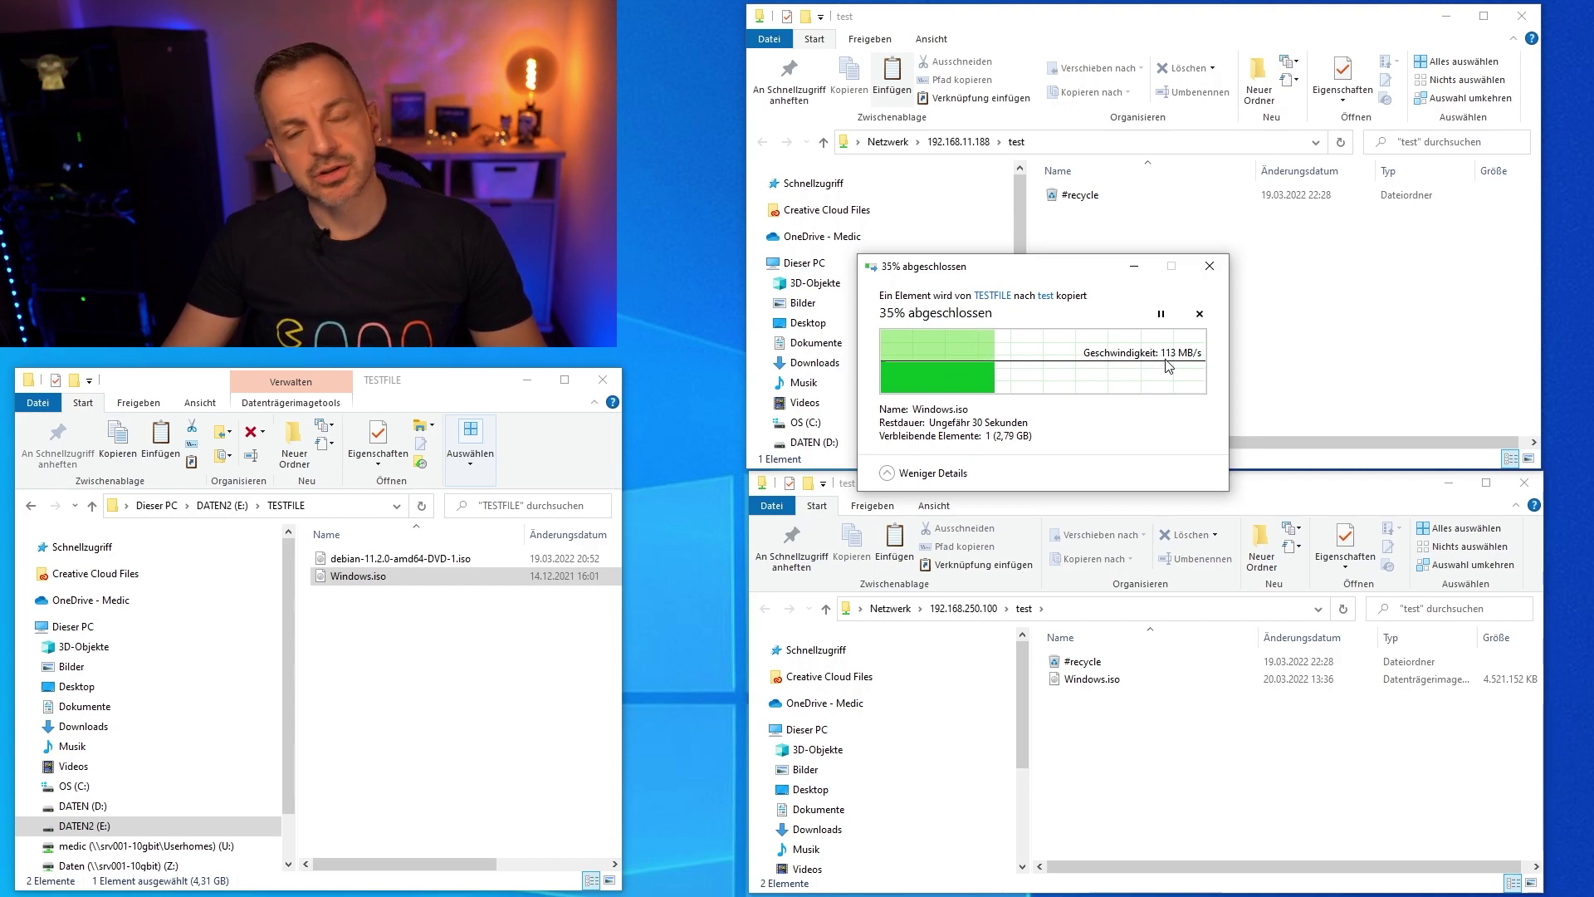
left_click(1210, 267)
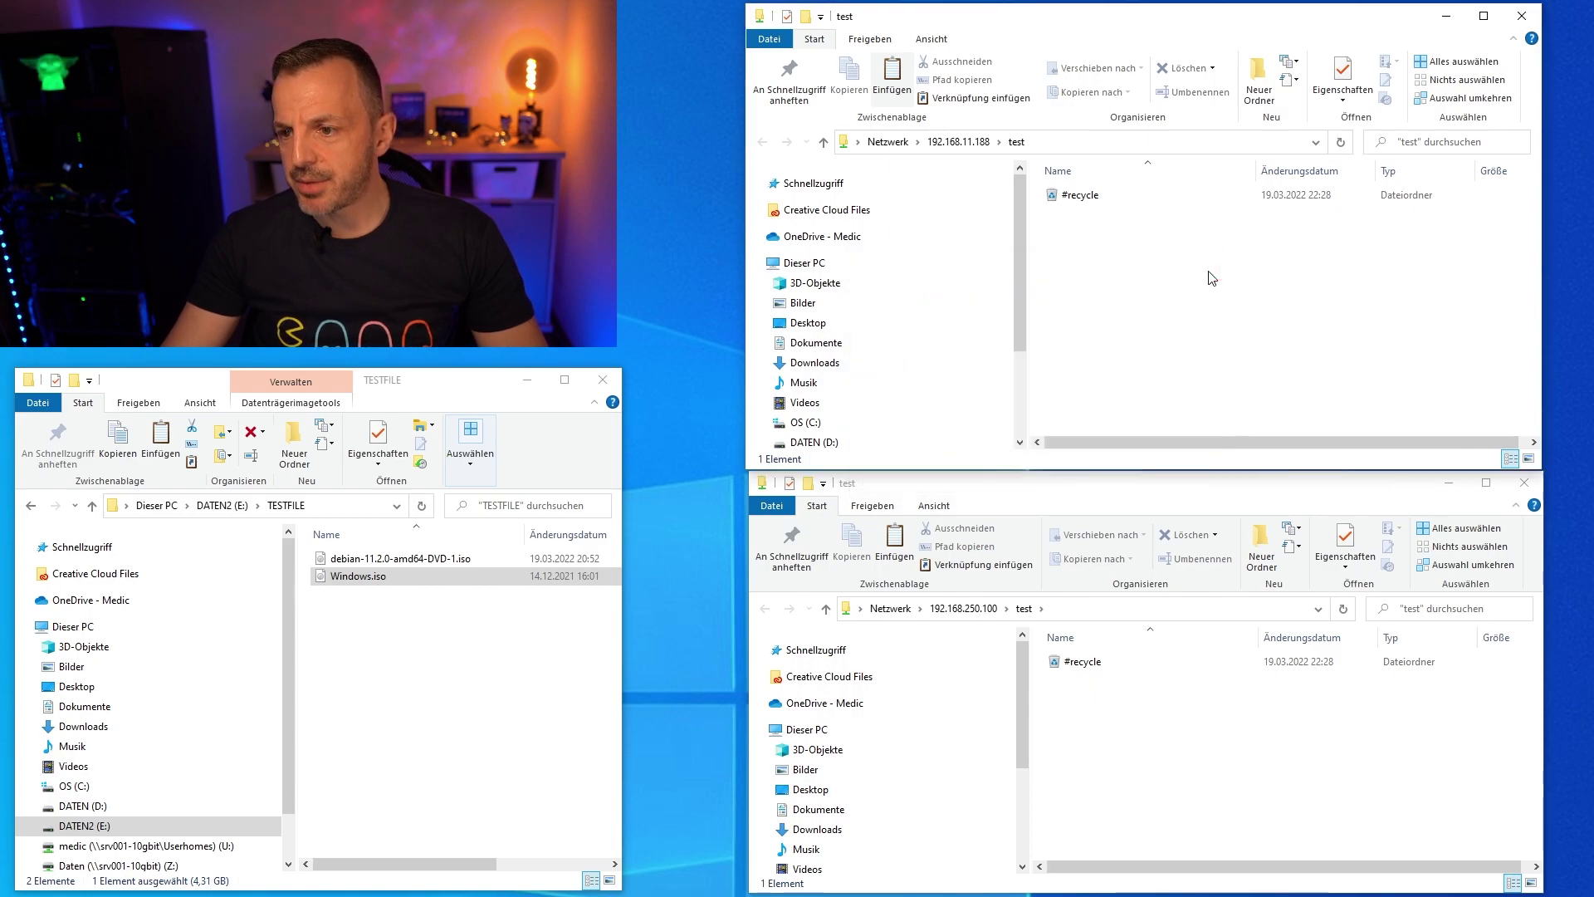
- Copy debian-11.2.0-amd64-DVD-1.iso from TESTFILE to the test share on 192.168.250.100 and move the progress window over the share windows
left_click(371, 564)
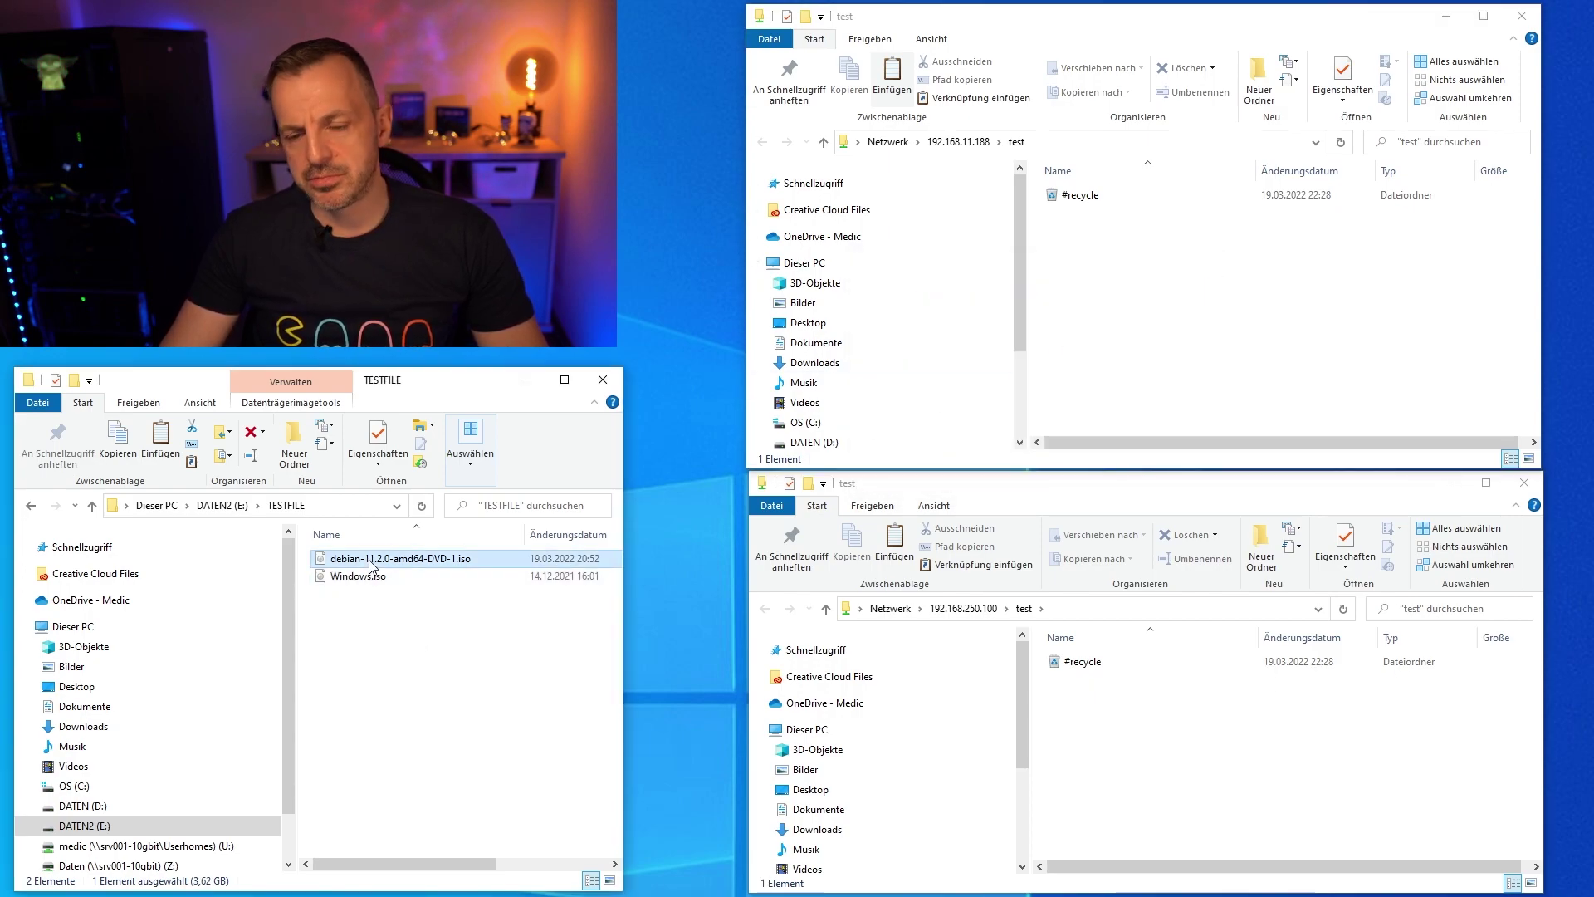
right_click(370, 563)
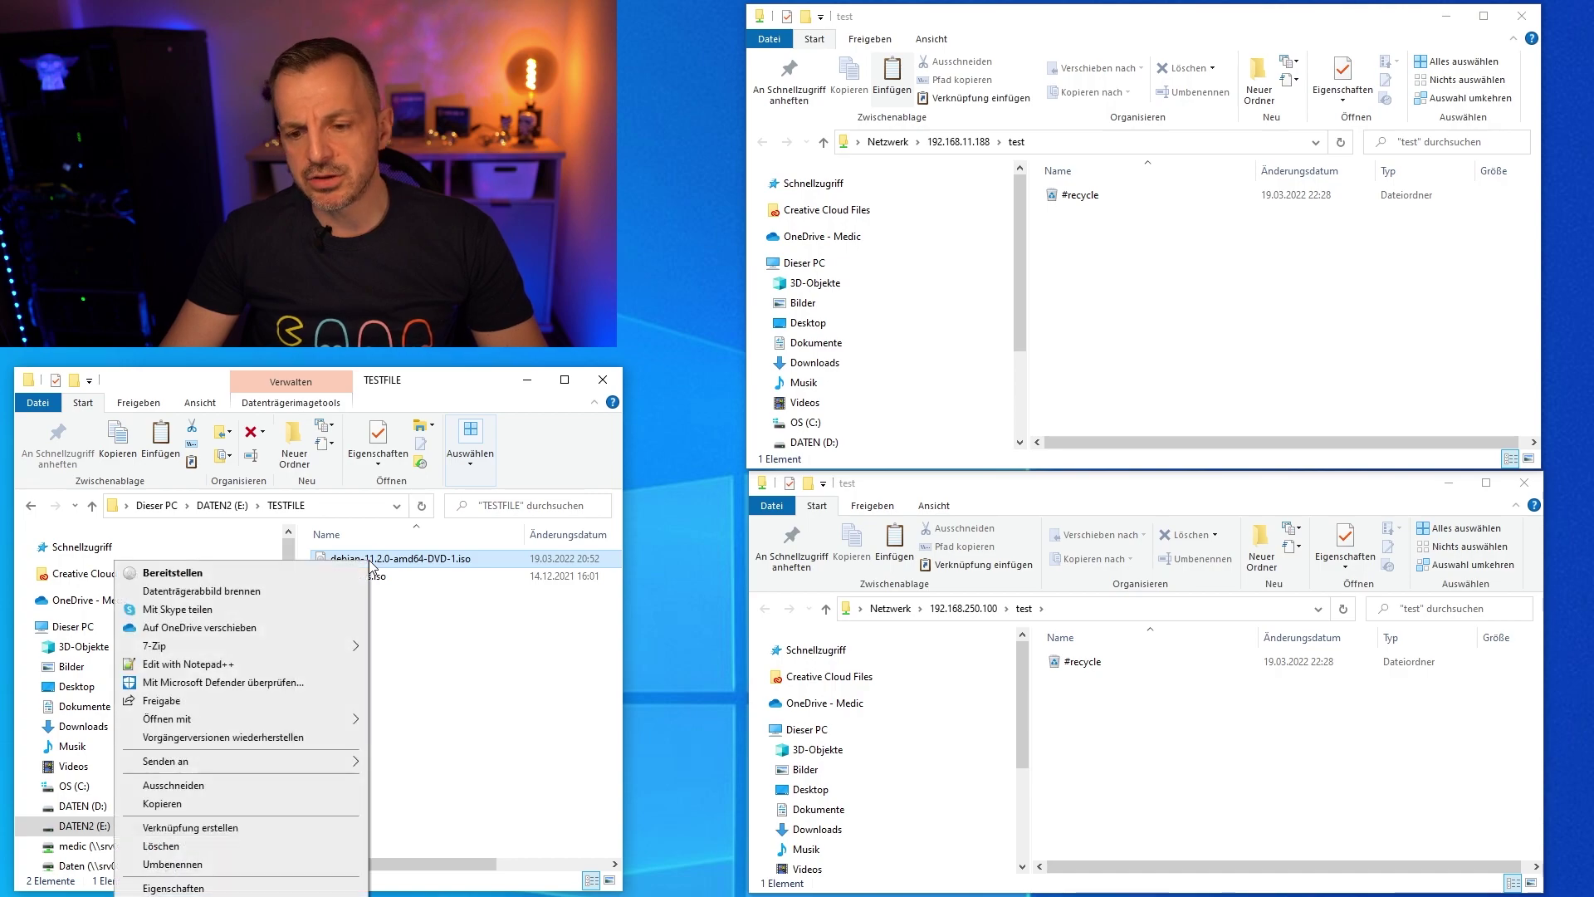
left_click(176, 804)
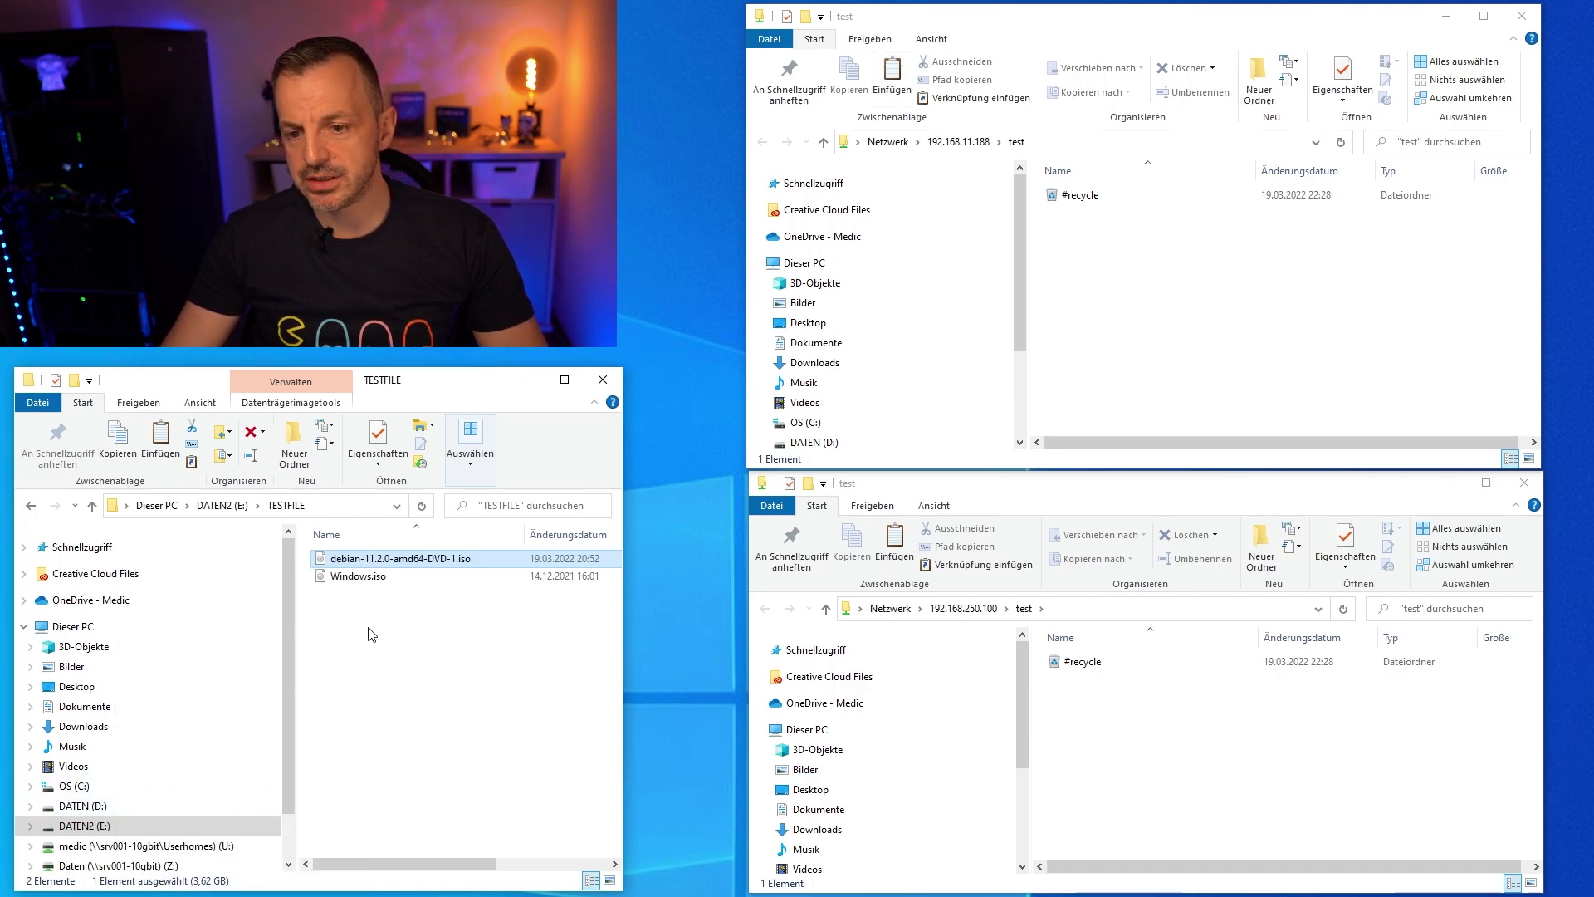
left_click(1167, 739)
right_click(1169, 743)
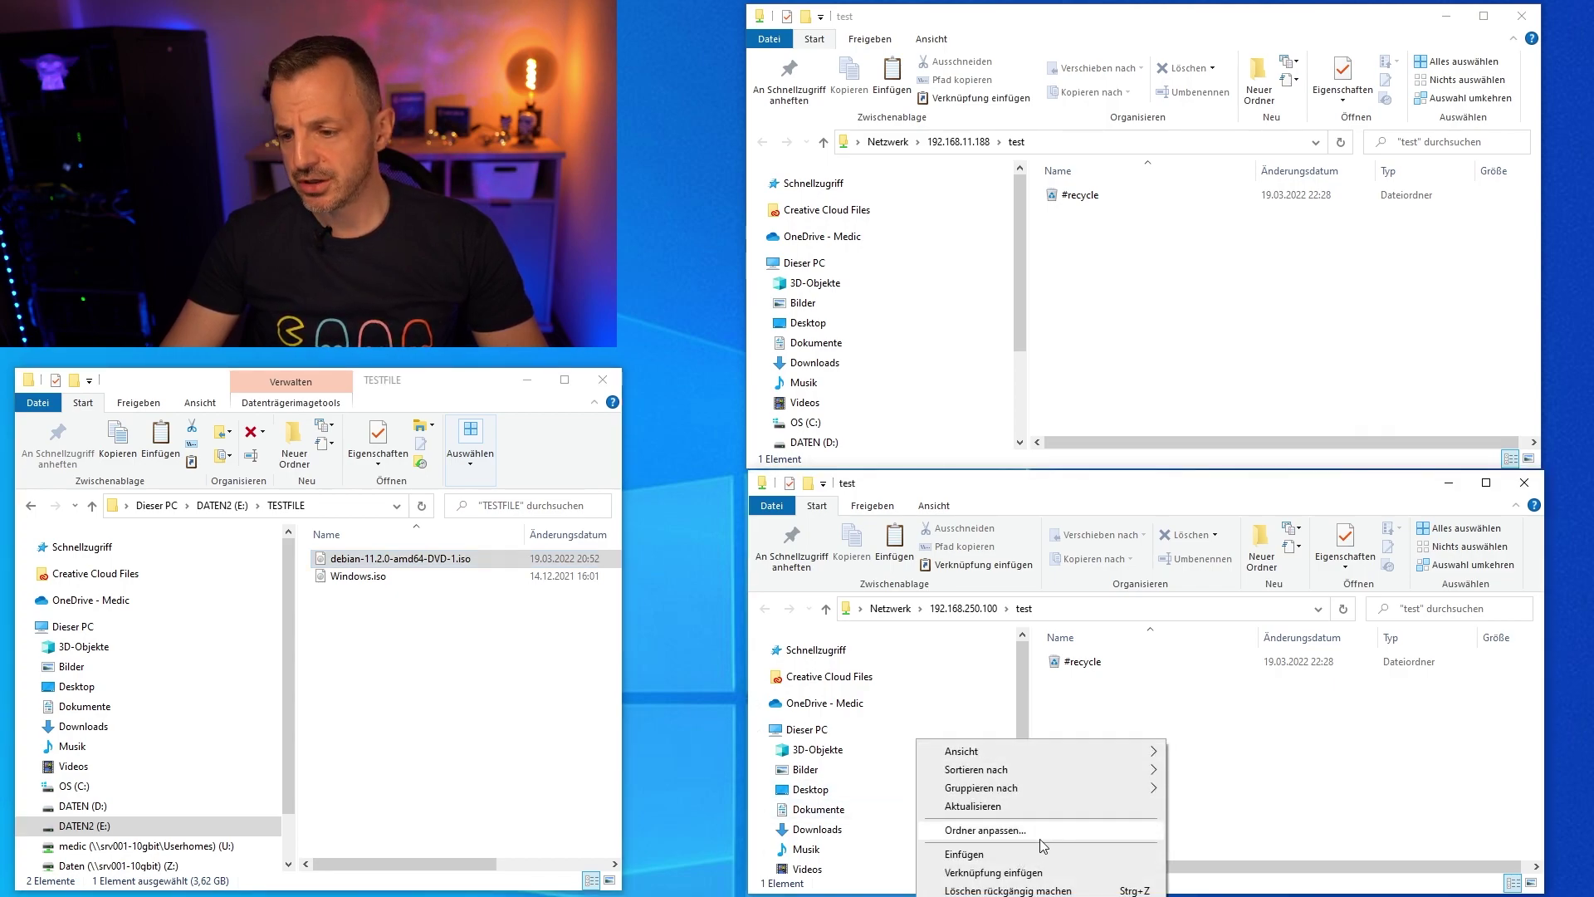
left_click(980, 854)
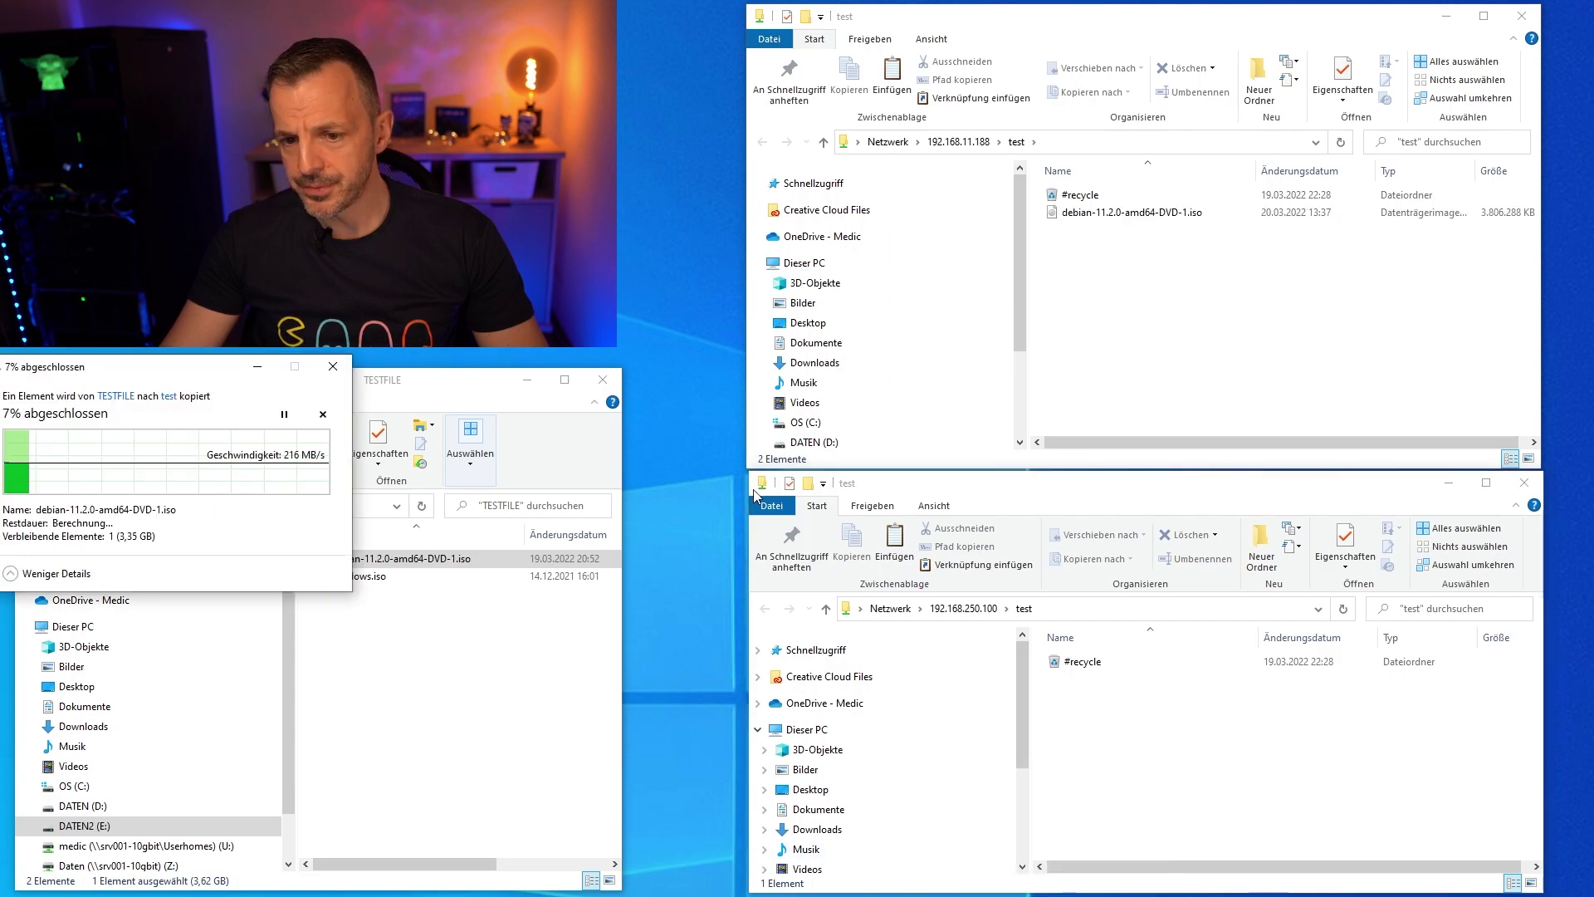
left_click_drag(147, 378, 938, 381)
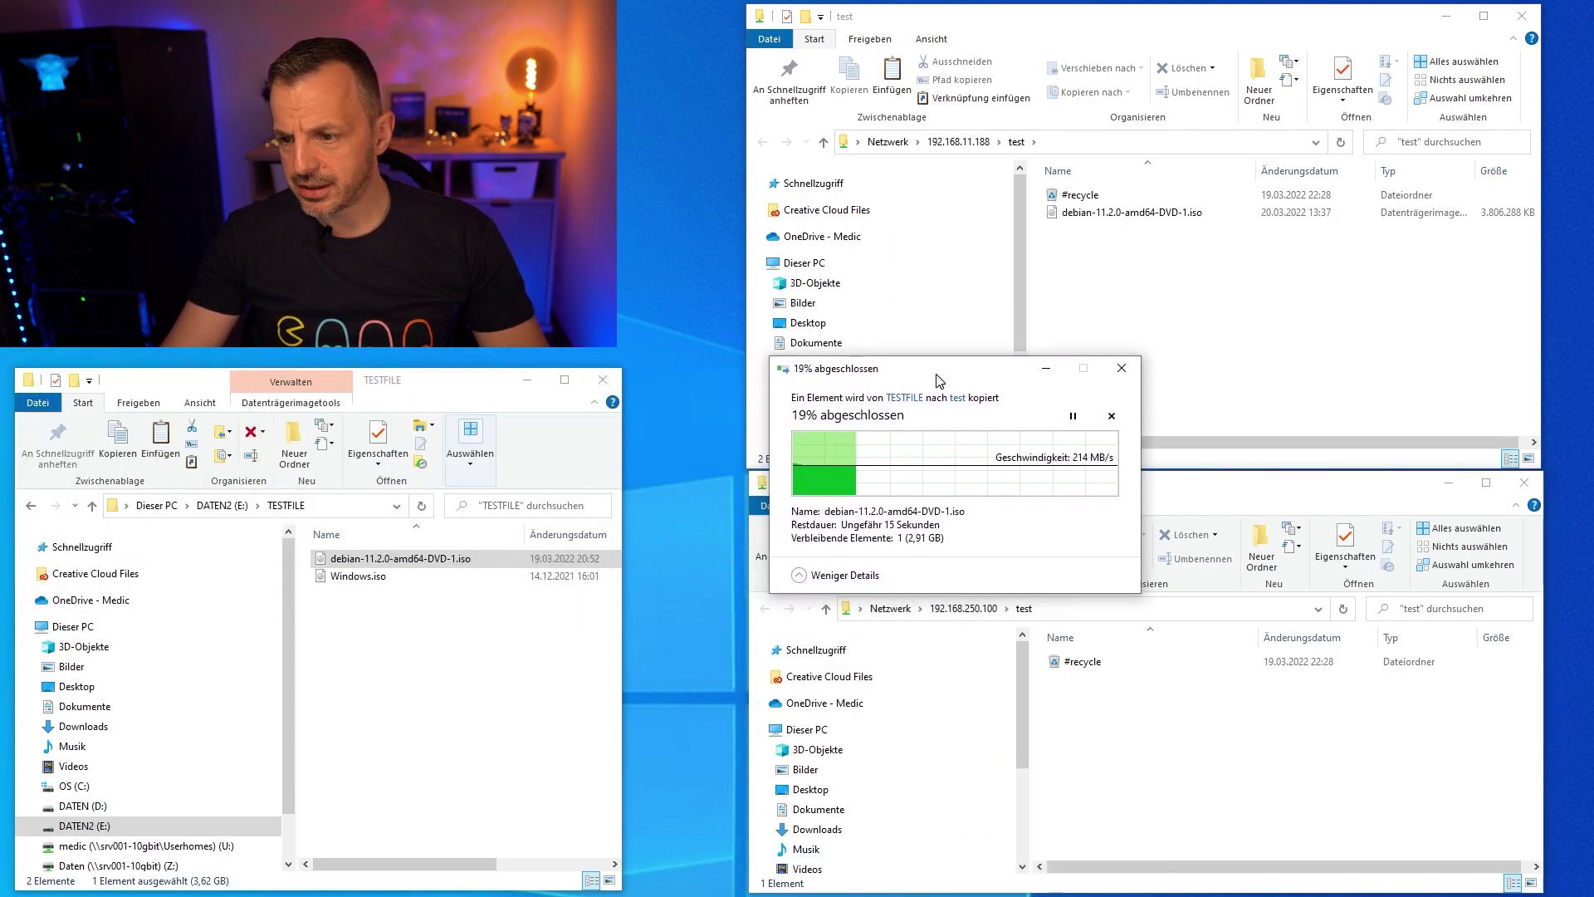